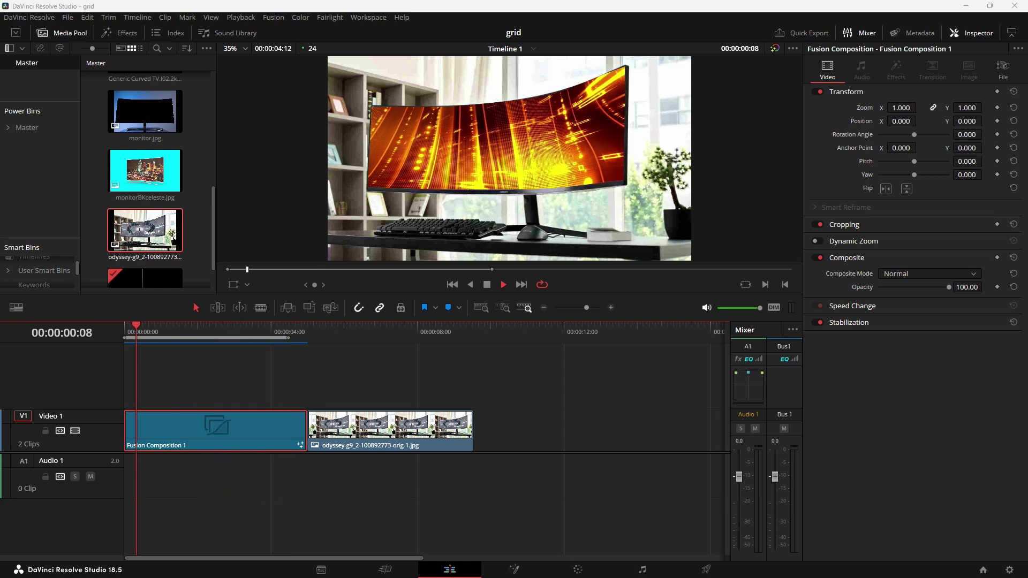
Step: Stop playback and create a new Fusion Composition in the Media Pool
click(398, 418)
right_click(199, 242)
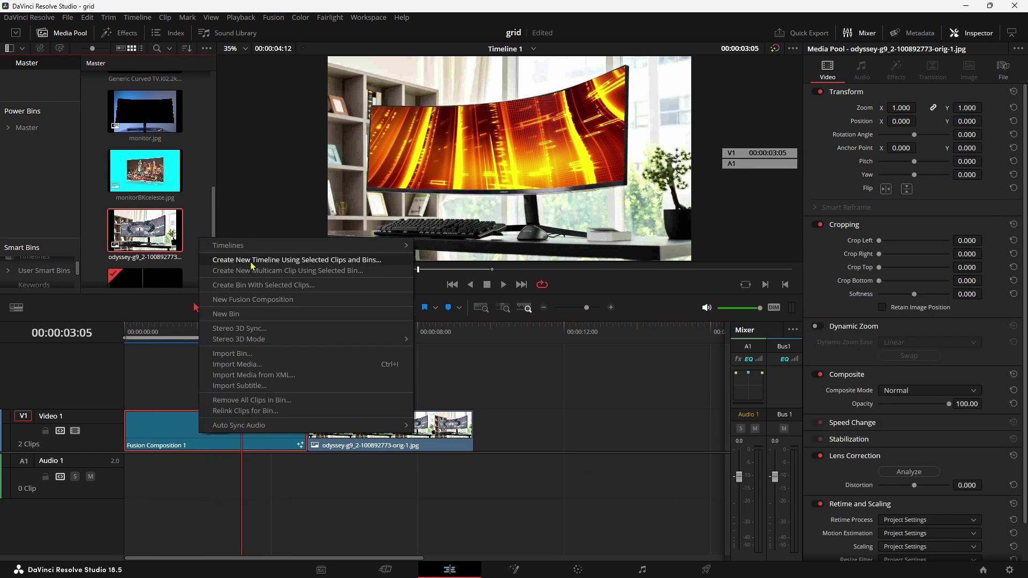
click(268, 300)
click(584, 340)
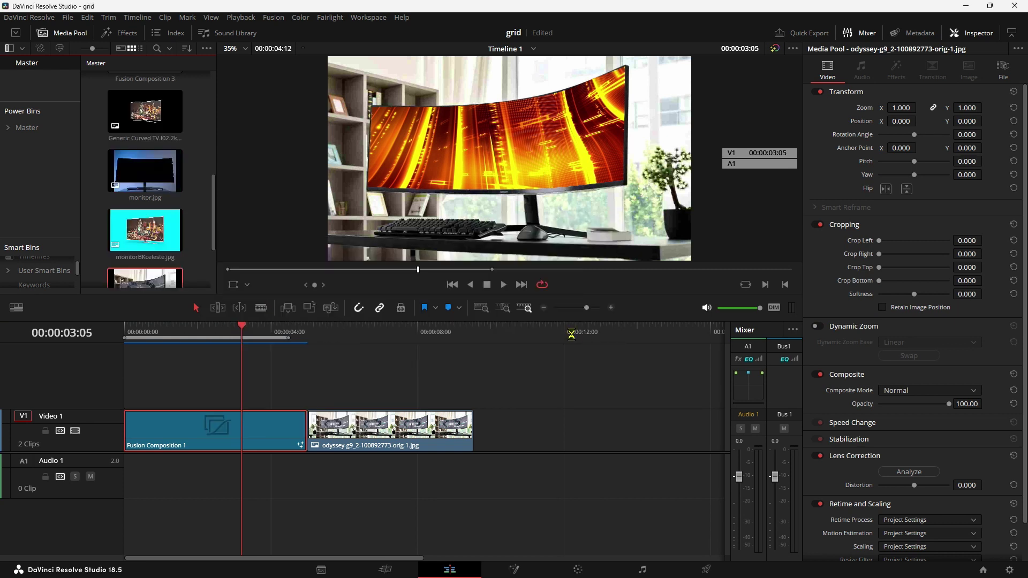
Step: Place Fusion Composition 3 after the photo on V1 and open it in Fusion
drag(144, 79, 536, 429)
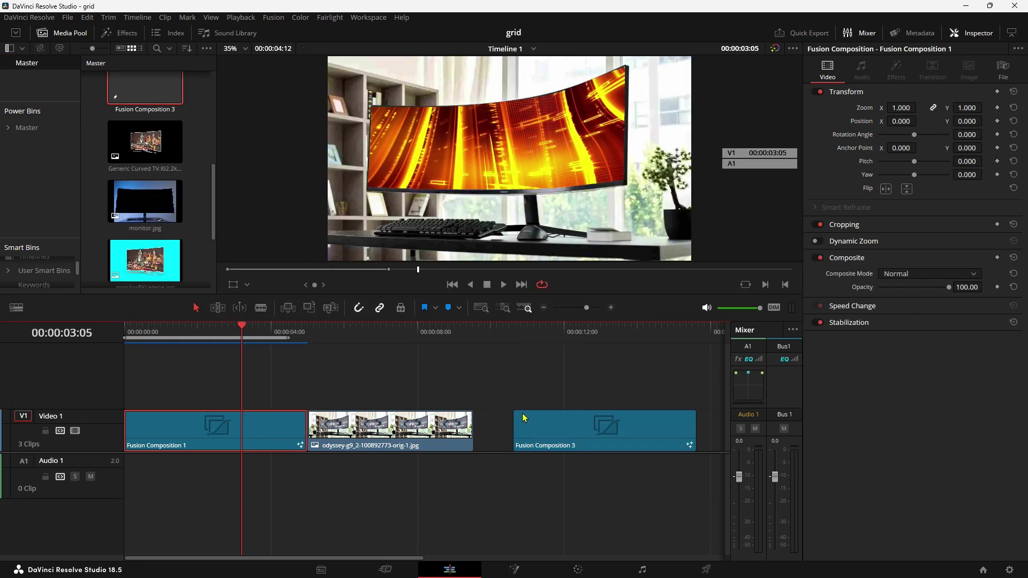
click(550, 334)
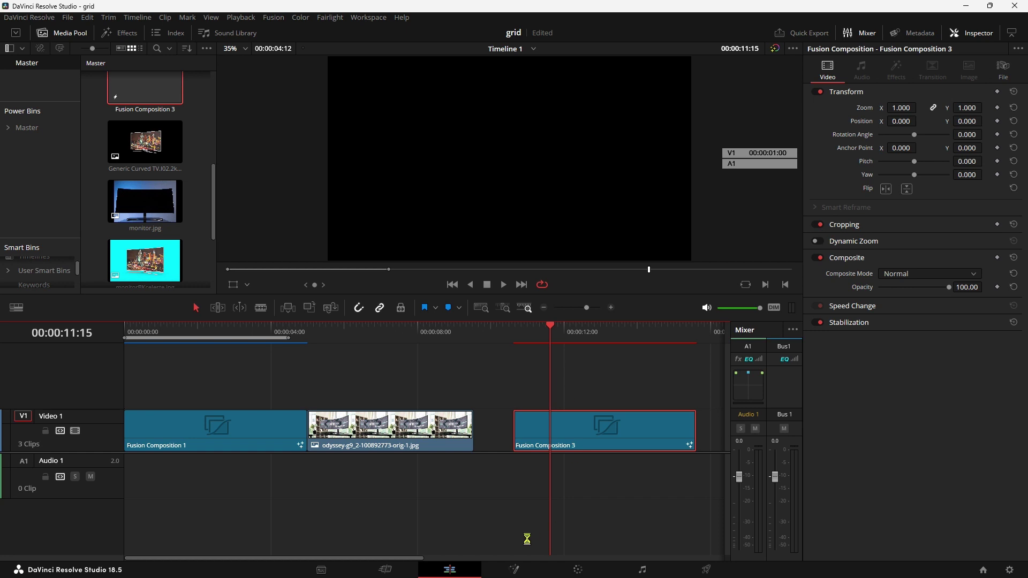
click(515, 570)
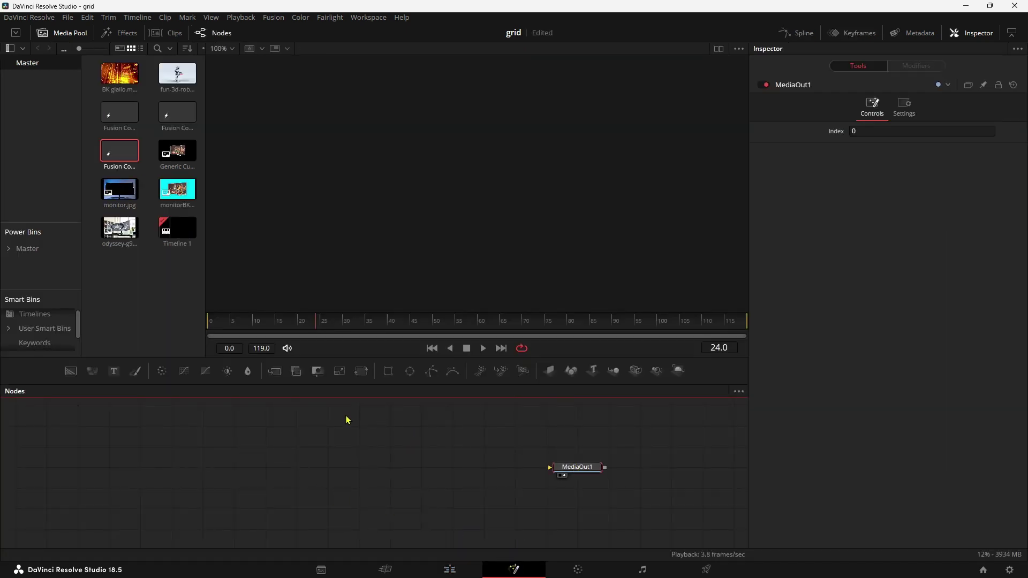
Step: Add the odyssey-g9 monitor photo as MediaIn1 and show input and output viewers side by side
drag(124, 229, 151, 477)
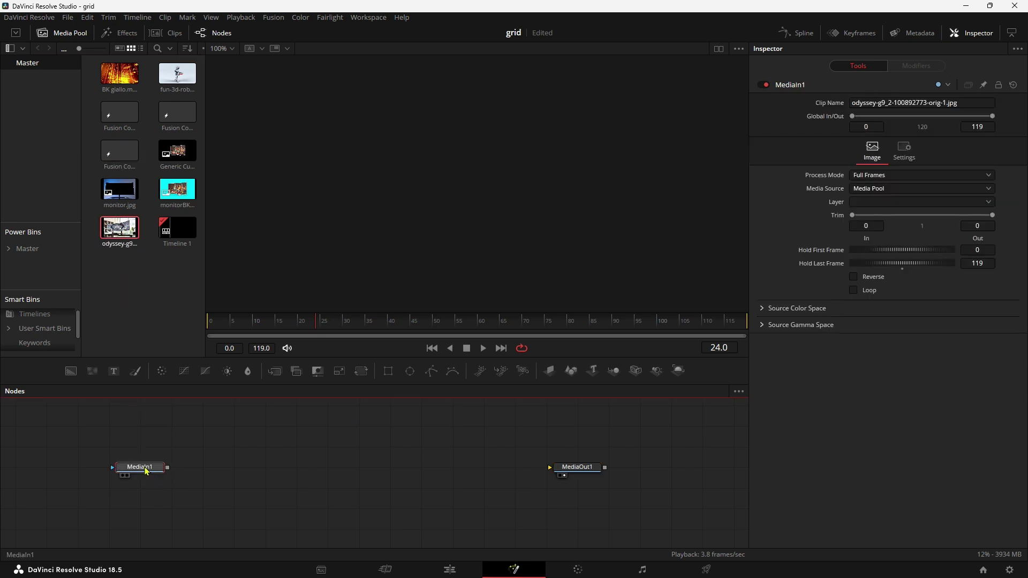
click(720, 50)
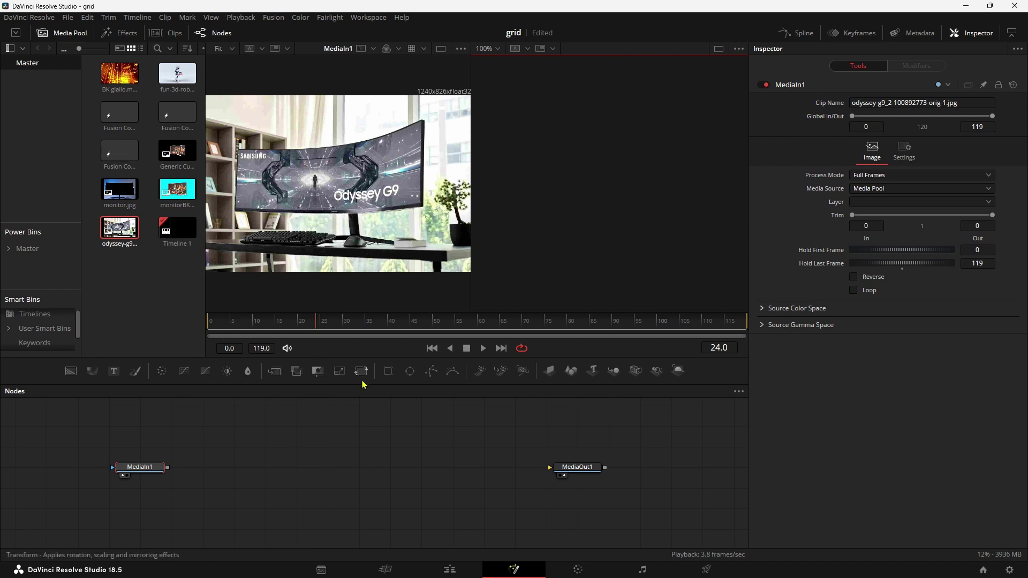
drag(175, 474, 570, 469)
drag(353, 484, 353, 505)
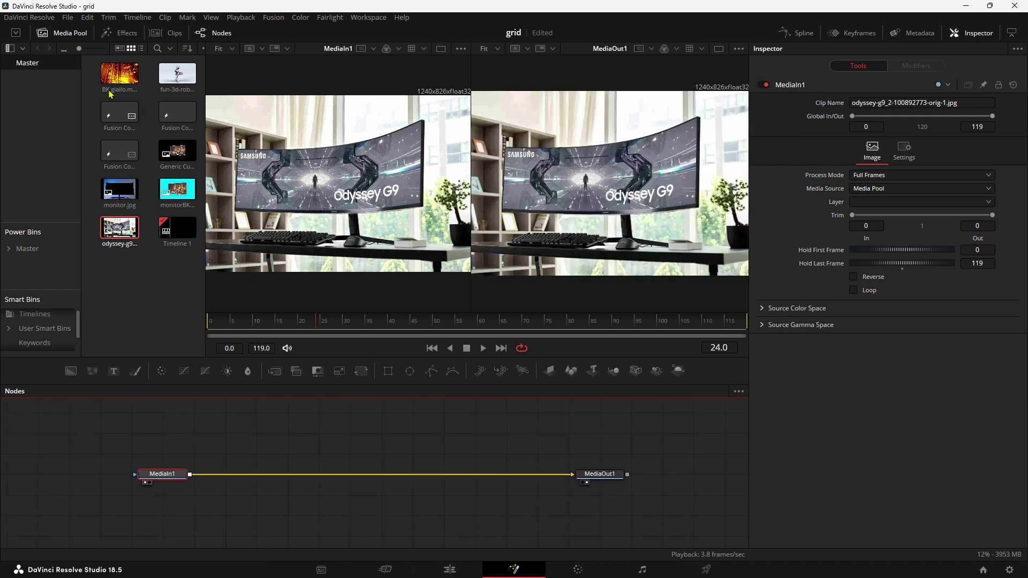
Step: Add the BK giallo clip and merge it over the monitor photo as Merge1
drag(109, 94, 280, 454)
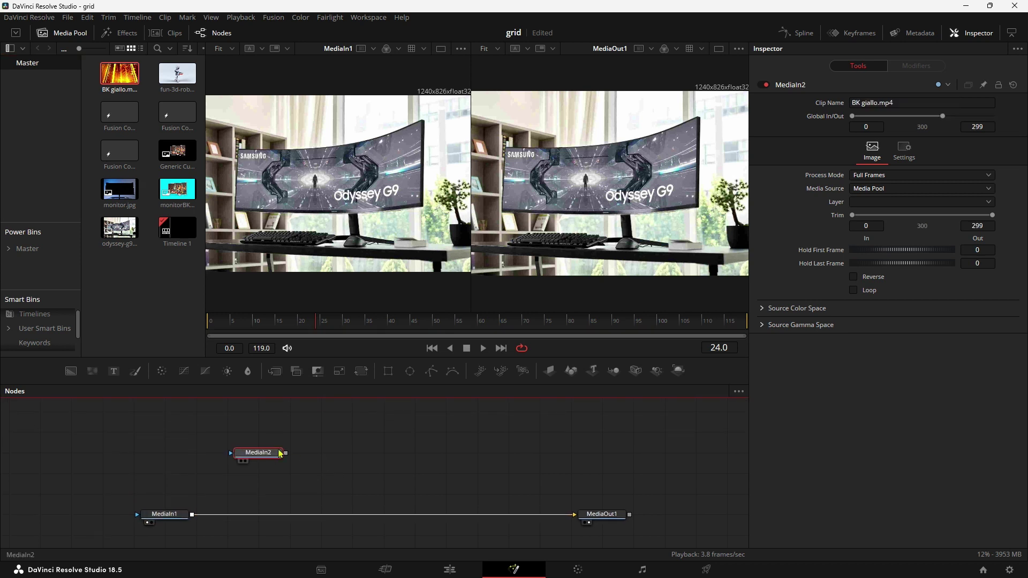
key(1)
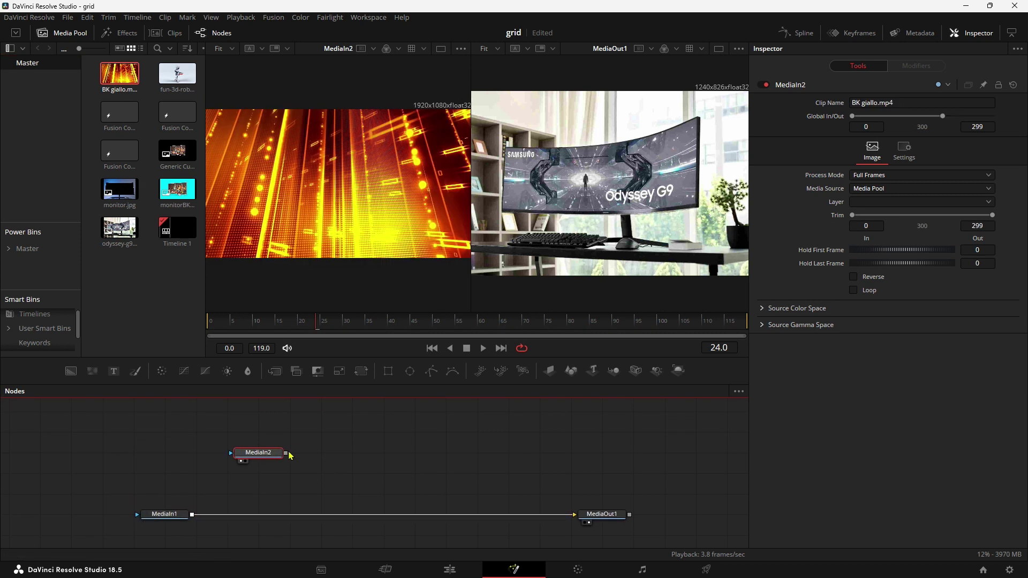
drag(196, 515, 194, 515)
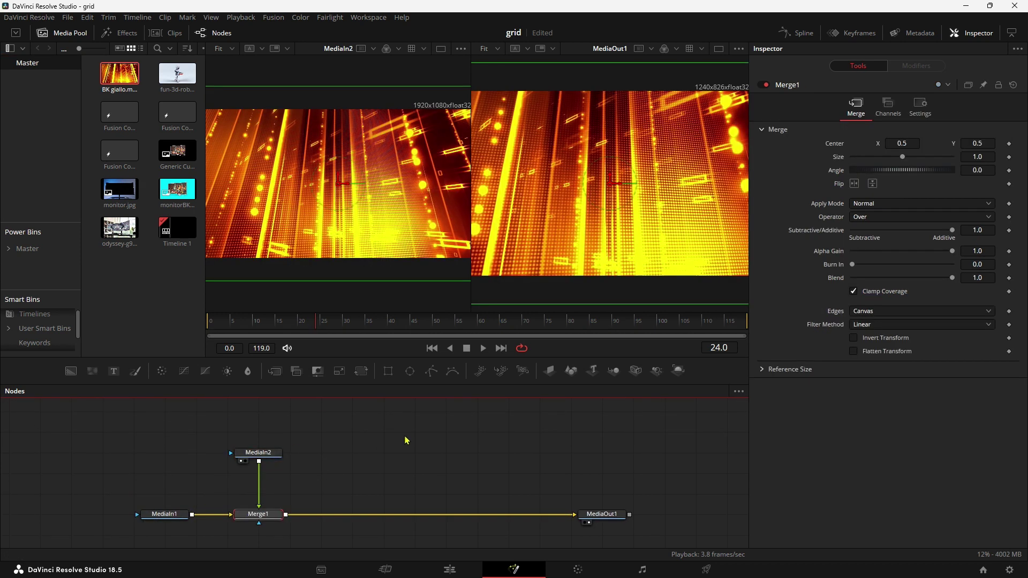
scroll(572, 211, down, 2)
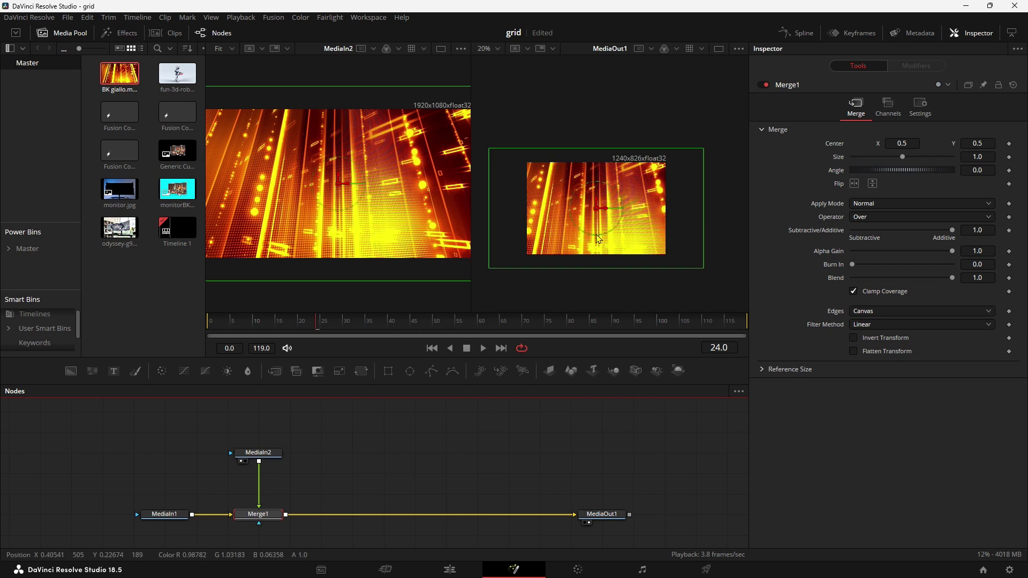
Step: Insert a Transform after the fiery clip with Size 0.28, then return to a single viewer
click(259, 452)
click(361, 371)
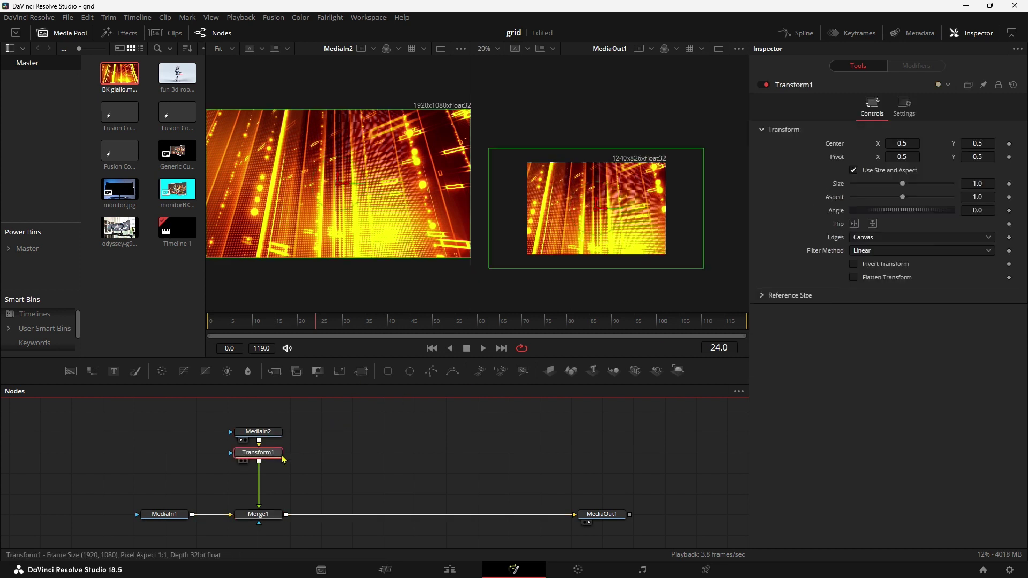
drag(894, 185, 867, 184)
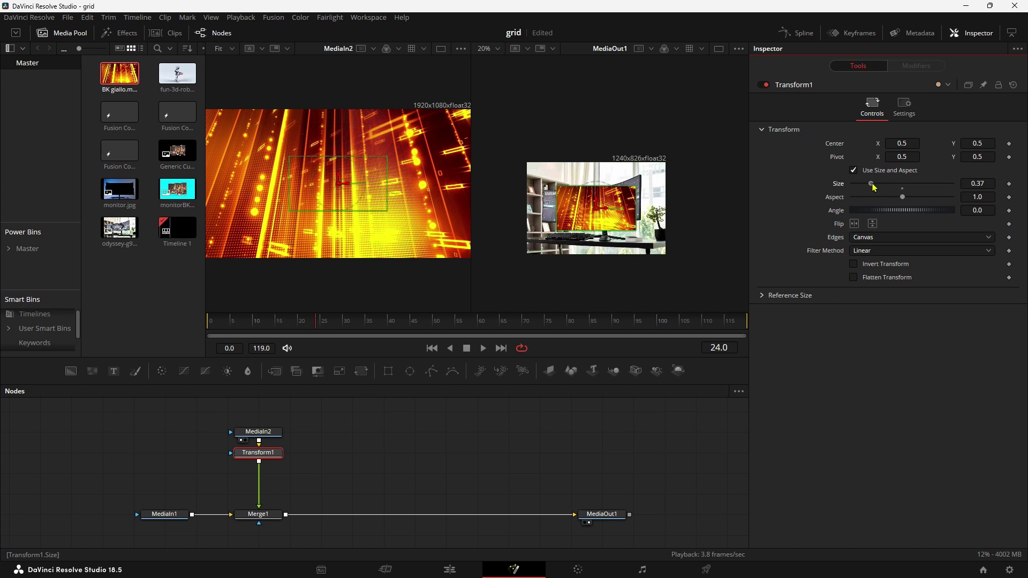
scroll(619, 241, up, 2)
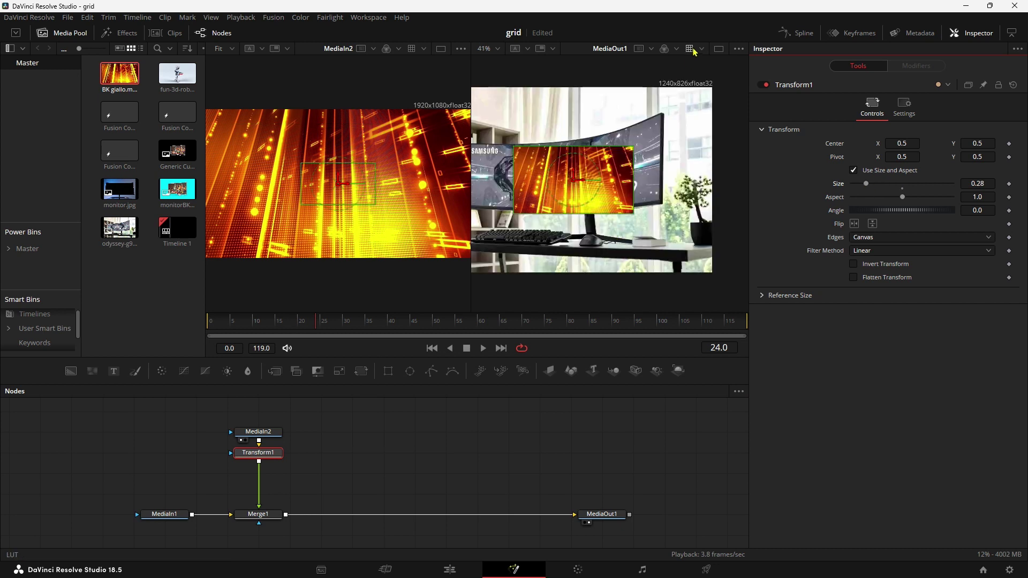
click(719, 49)
scroll(510, 250, up, 2)
scroll(510, 251, up, 2)
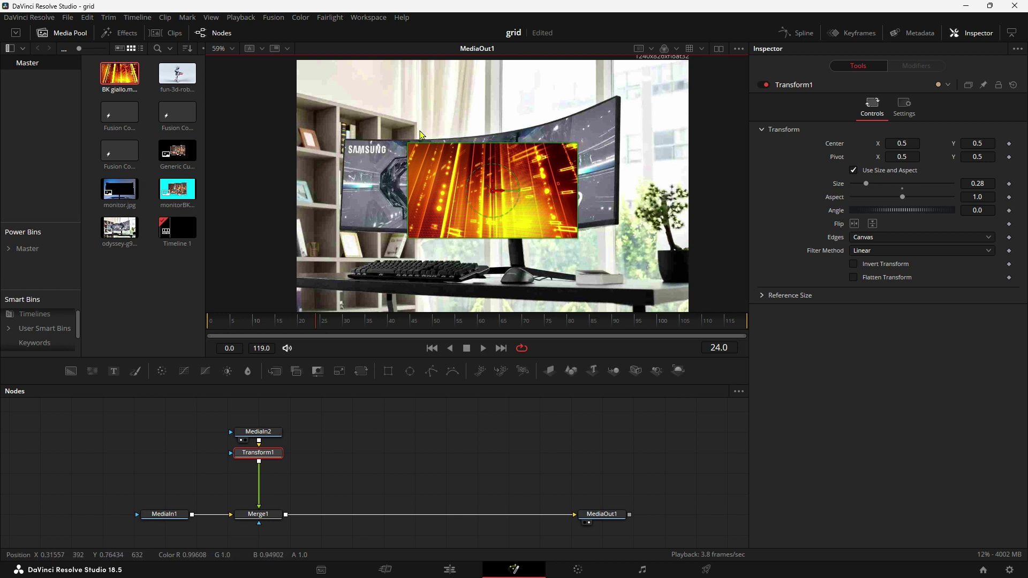
Step: Delete Transform1 and insert a DVE node after the fiery clip
click(269, 455)
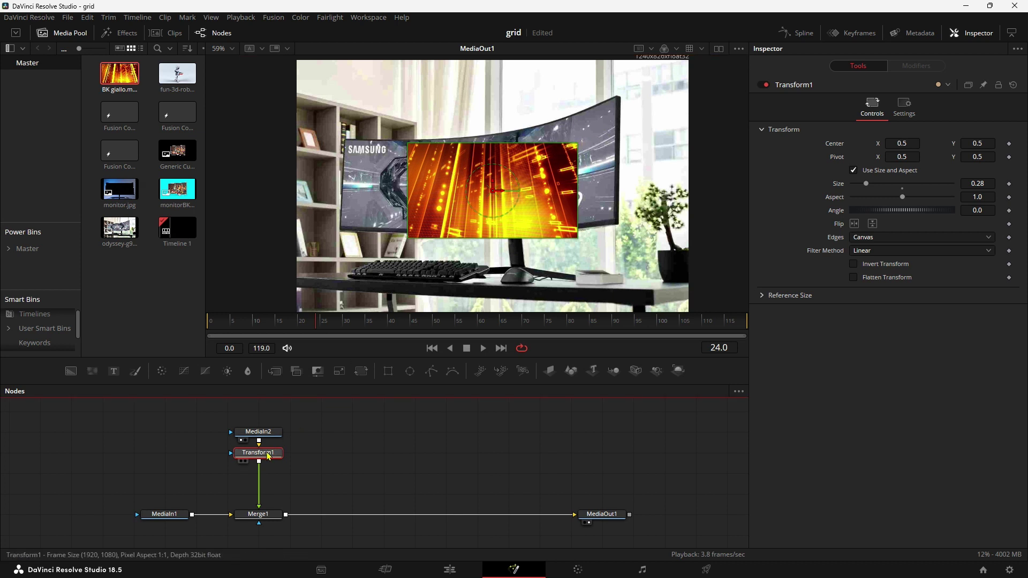
key(Delete)
key(shift+space)
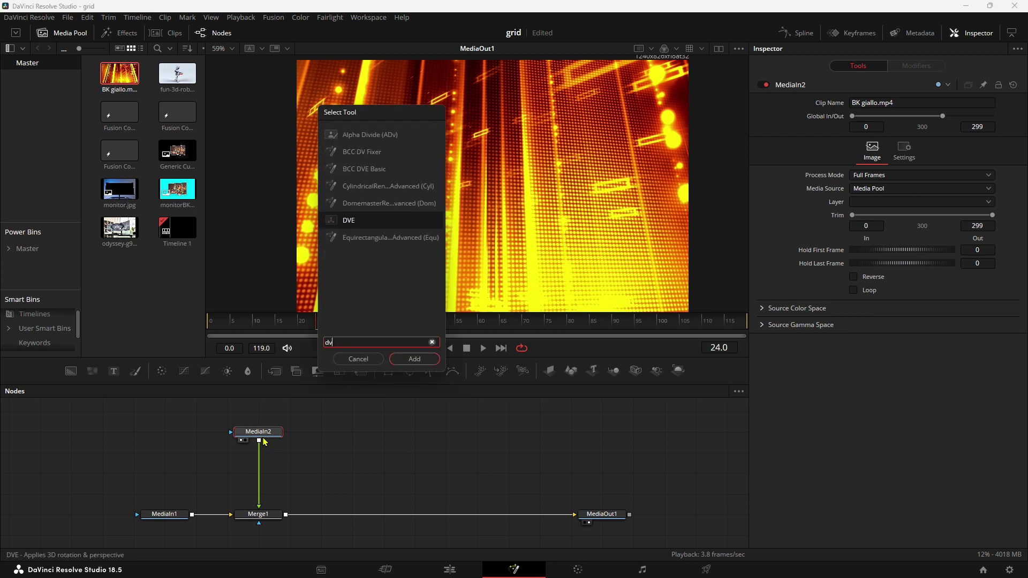
text(dve)
key(Return)
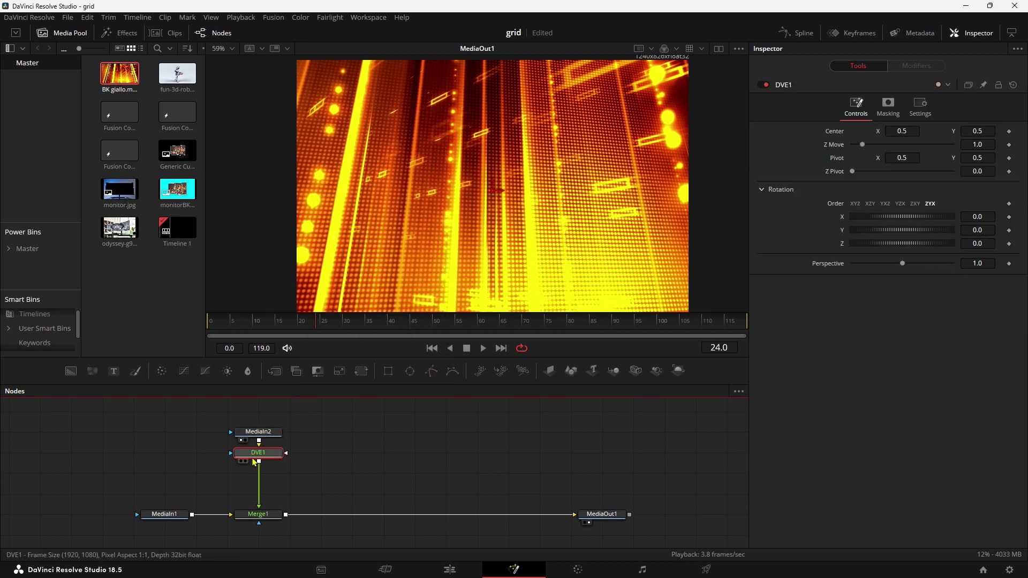
Step: Try DVE Z Move and 3D tilt on the fiery clip, then delete DVE1
scroll(592, 294, down, 2)
mouse_move(862, 144)
mouse_down()
mouse_move(853, 149)
mouse_move(883, 155)
mouse_up()
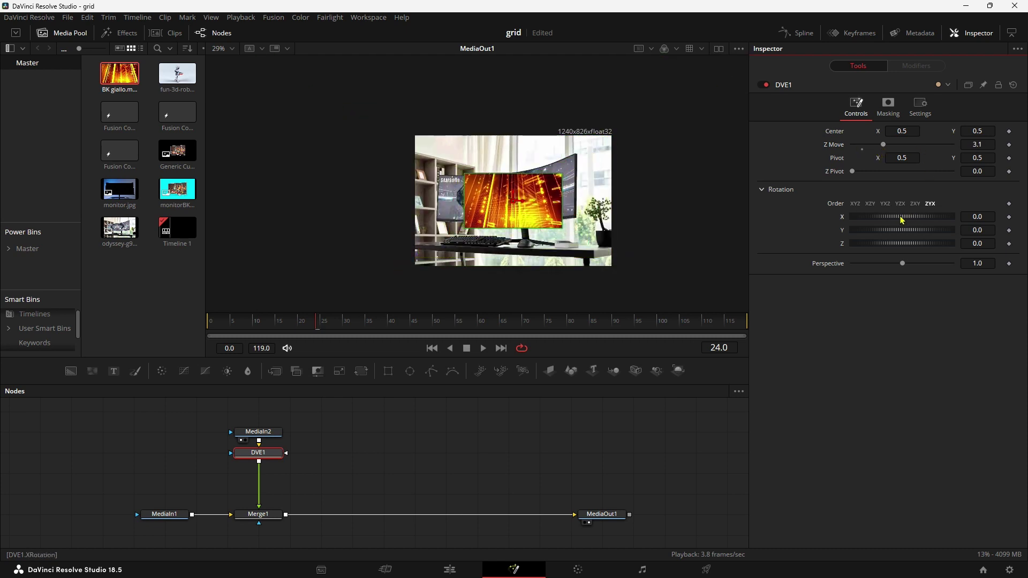
drag(902, 219, 885, 234)
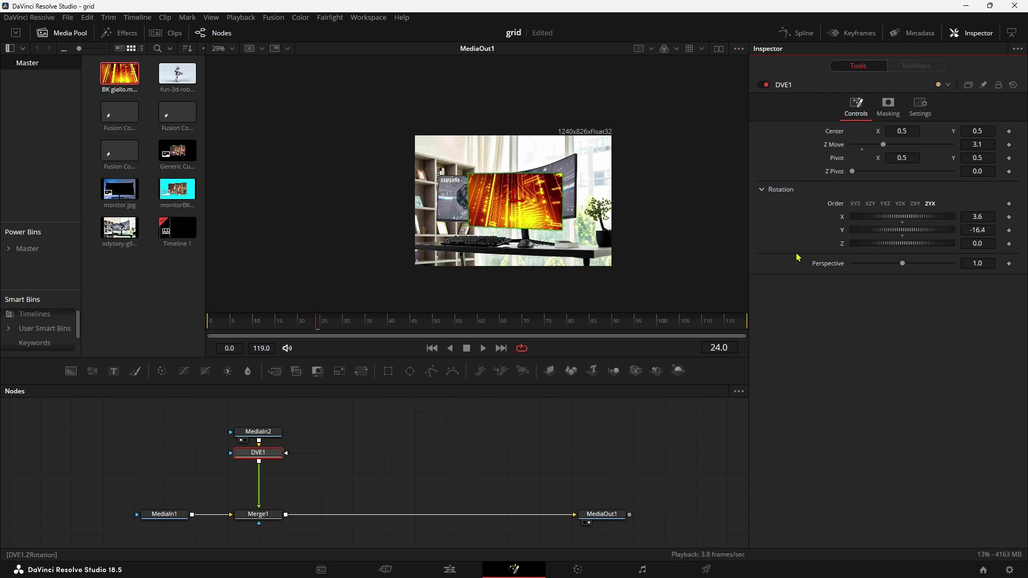
click(259, 453)
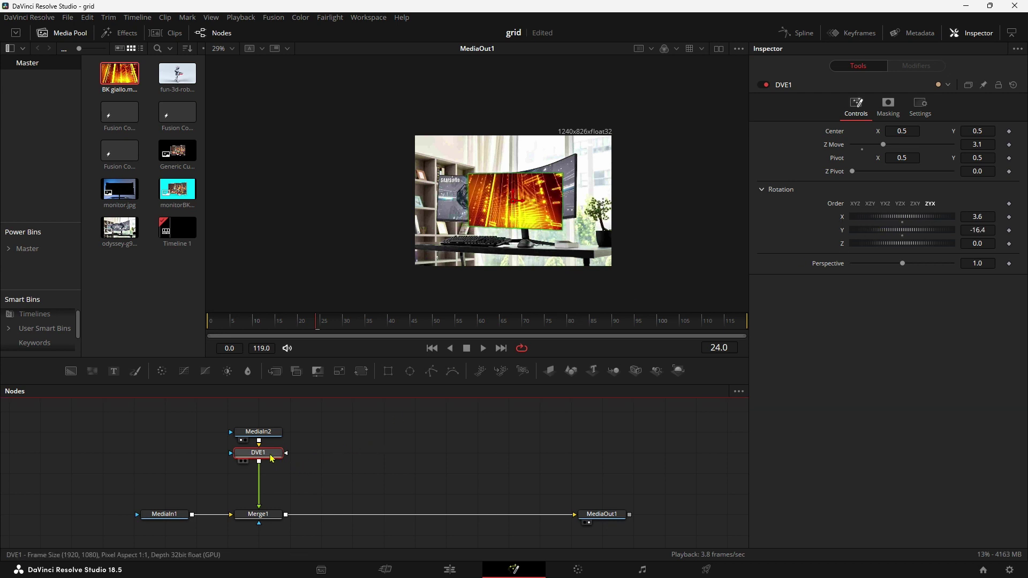
key(Delete)
Step: Attach a Polygon mask to MediaIn2 and trace it closed around the curved monitor screen
mouse_move(248, 423)
mouse_down()
mouse_move(213, 443)
mouse_move(231, 432)
mouse_up()
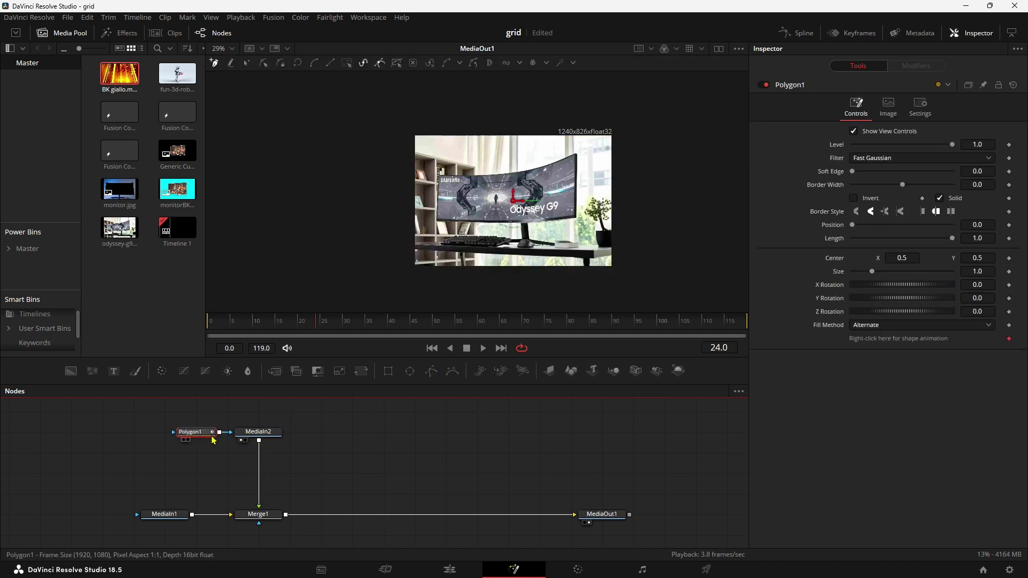
click(439, 172)
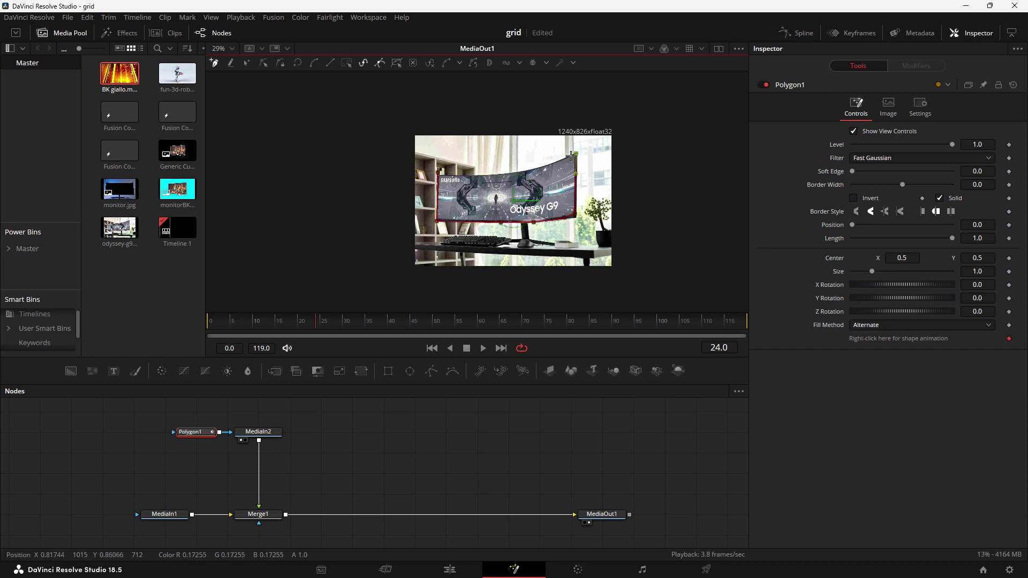
click(439, 173)
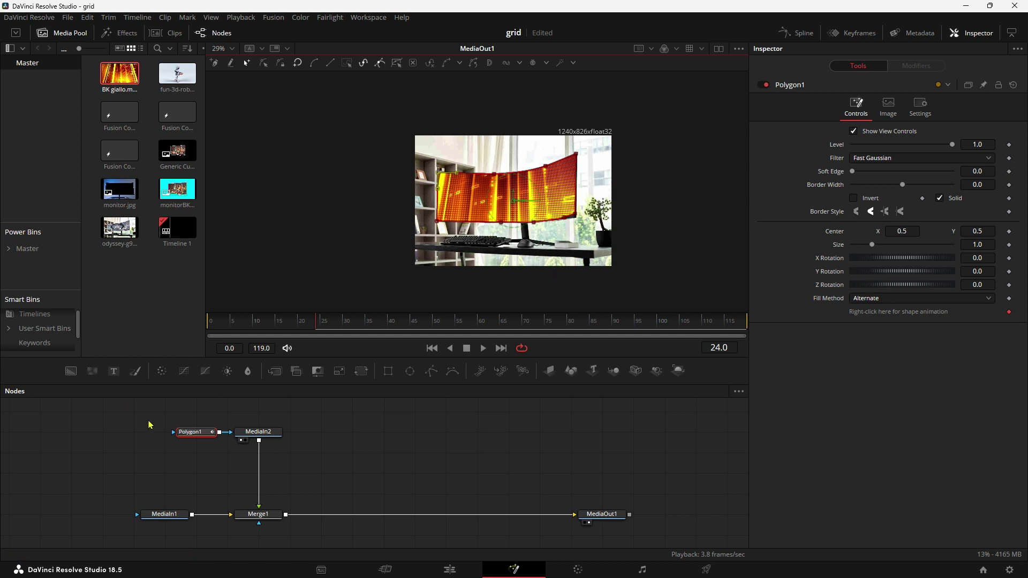
Step: Delete the Polygon1 mask and select the MediaIn2 node
click(181, 437)
key(Delete)
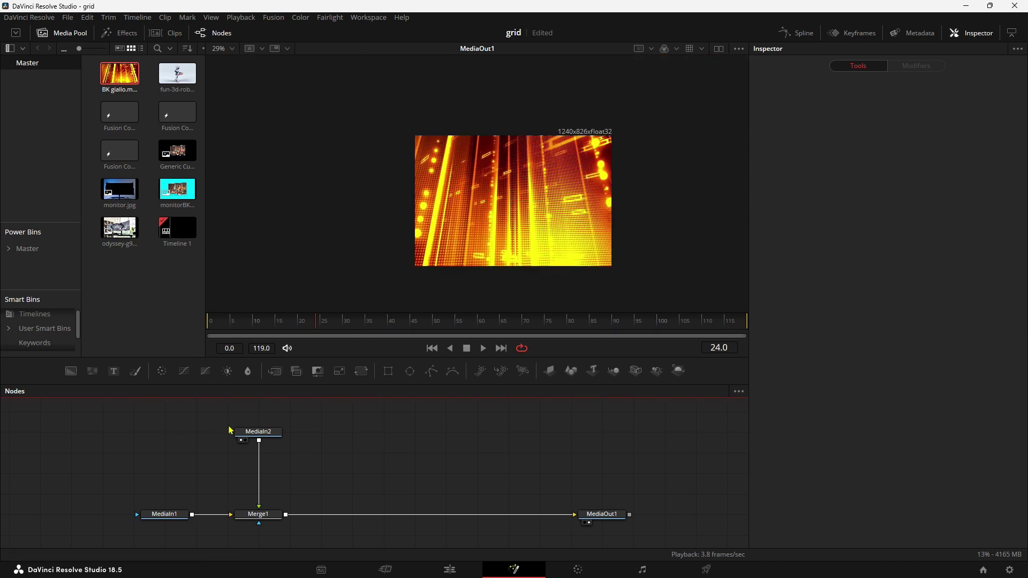
click(259, 433)
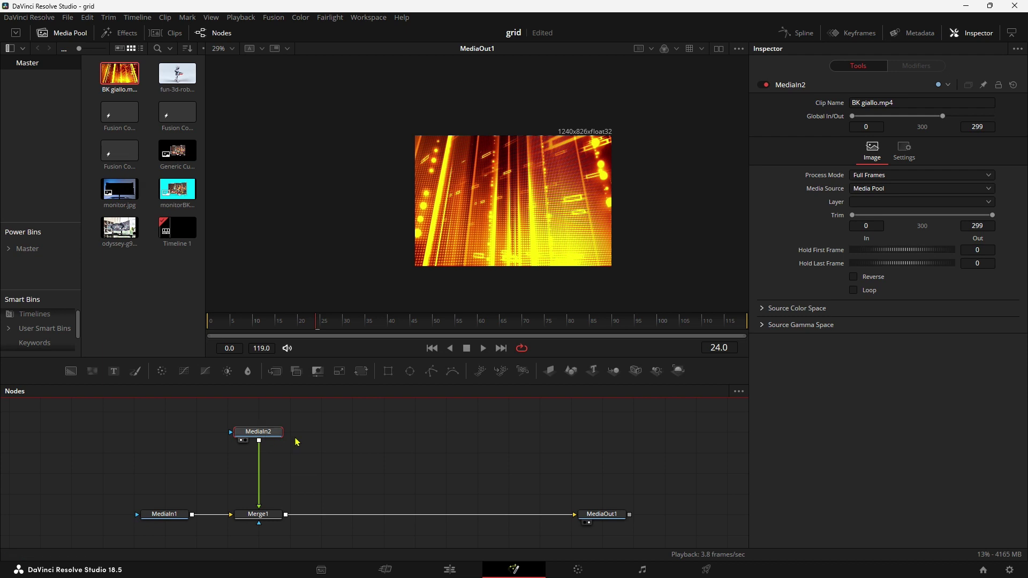
Step: Add a Grid Warp node after MediaIn2 via the tool search
key(shift+space)
text(dve)
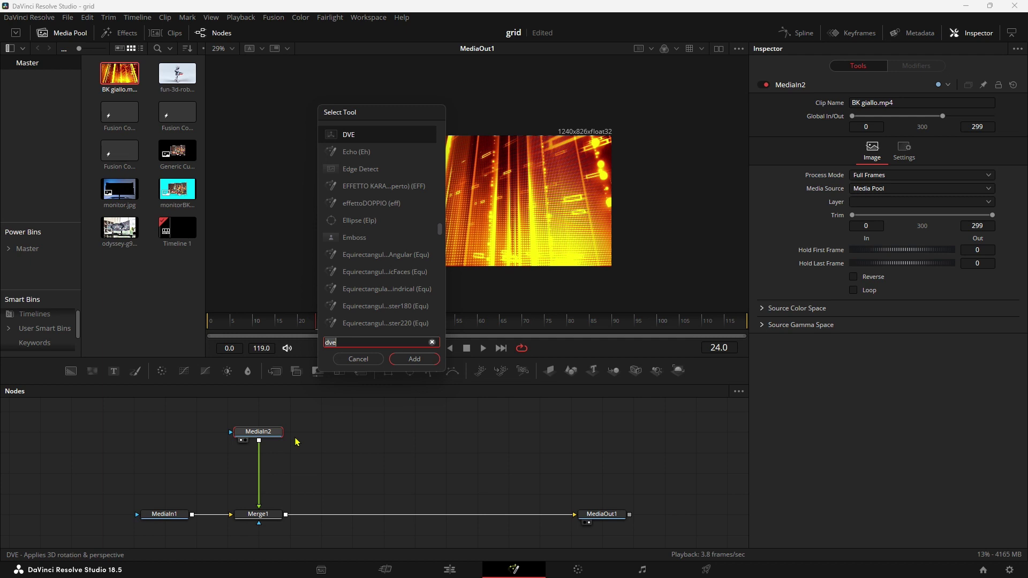
key(BackSpace)
key(BackSpace)
key(BackSpace)
text(grid)
key(Down)
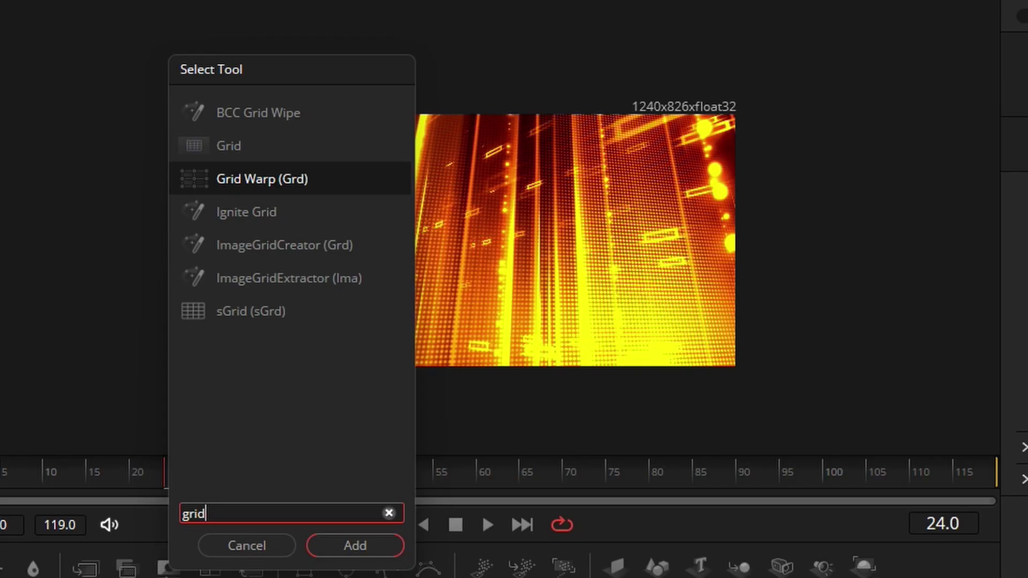
key(Return)
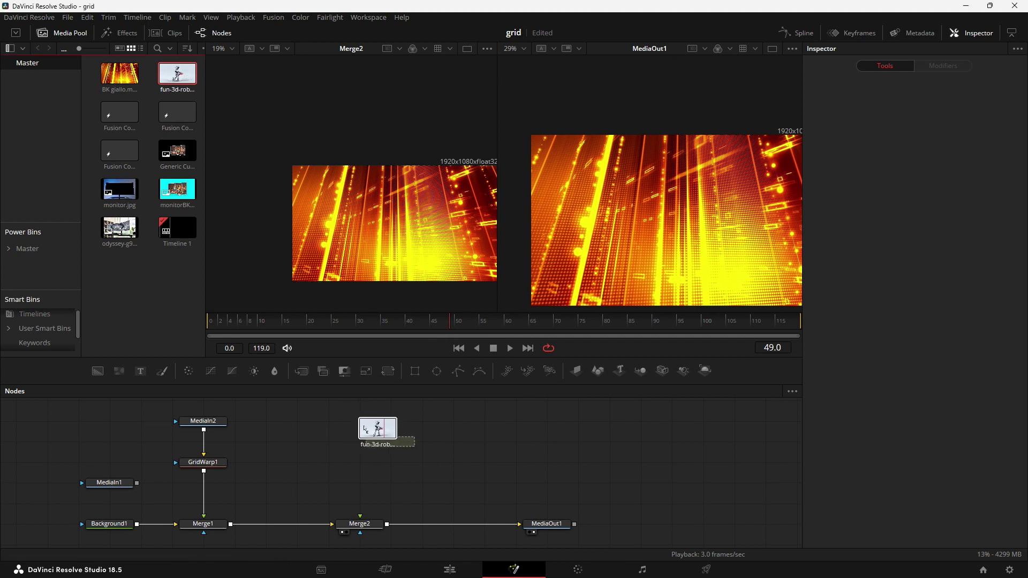
Step: Add the robot clip as MediaIn3 with a Grid Warp feeding Merge2
drag(182, 77, 375, 436)
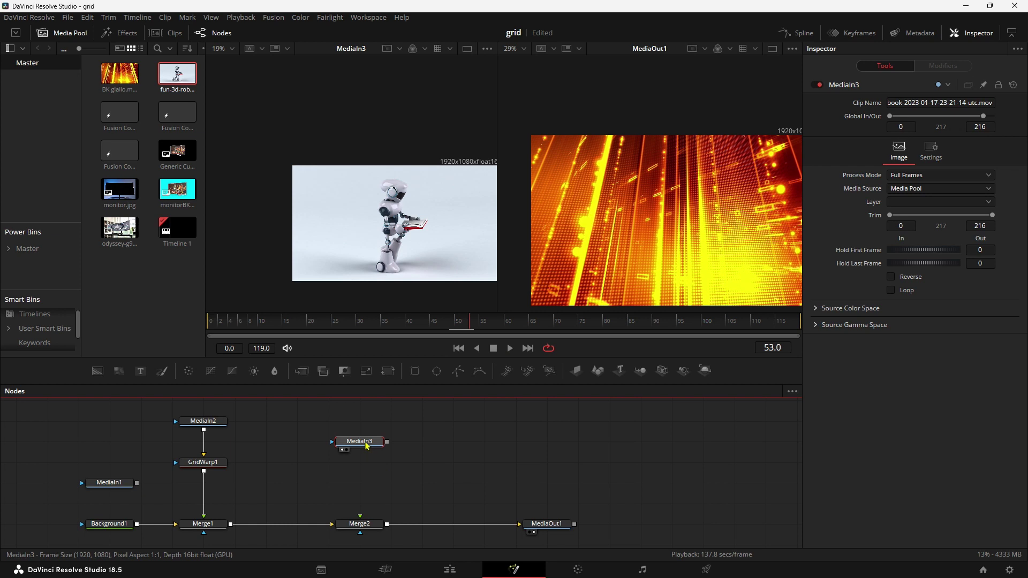
key(shift+space)
text(gri)
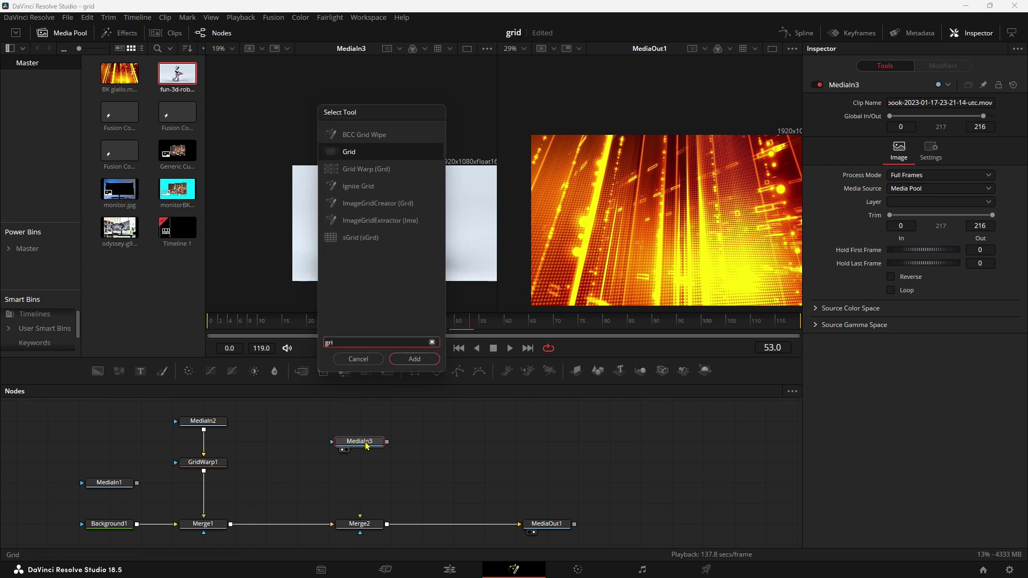
key(Down)
key(Return)
drag(420, 442, 359, 482)
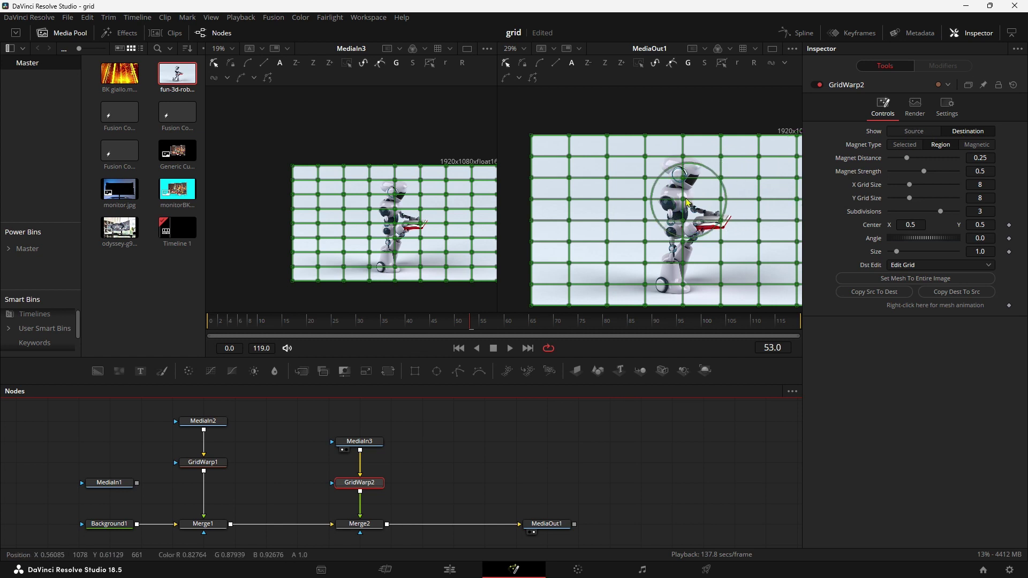
Step: Set GridWarp2's mesh to 18 columns by 12 rows and bend points around the robot's head
mouse_move(683, 158)
mouse_down()
mouse_move(683, 139)
mouse_move(701, 186)
mouse_move(671, 185)
mouse_move(668, 152)
mouse_move(710, 162)
mouse_up()
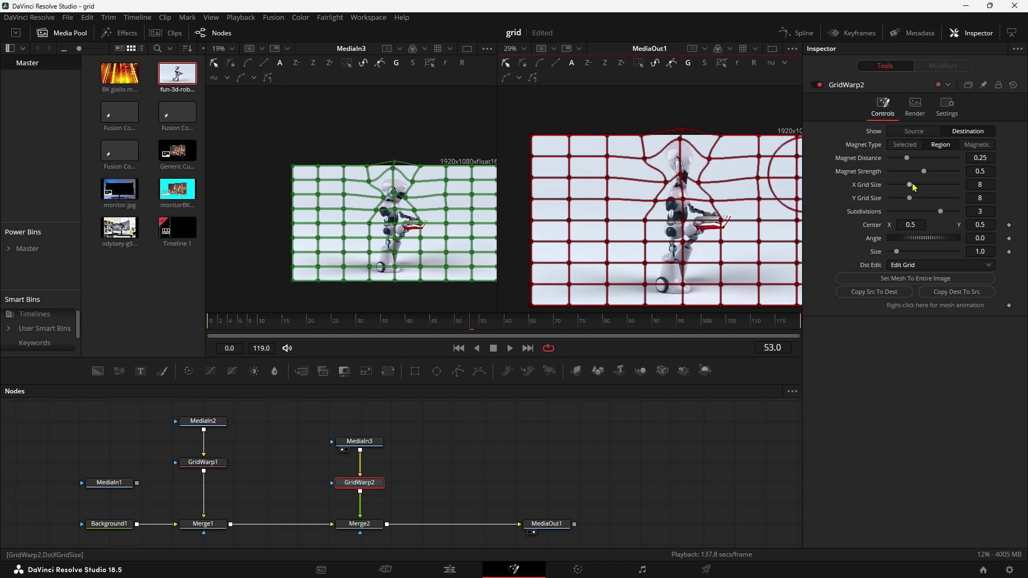
drag(914, 187, 940, 188)
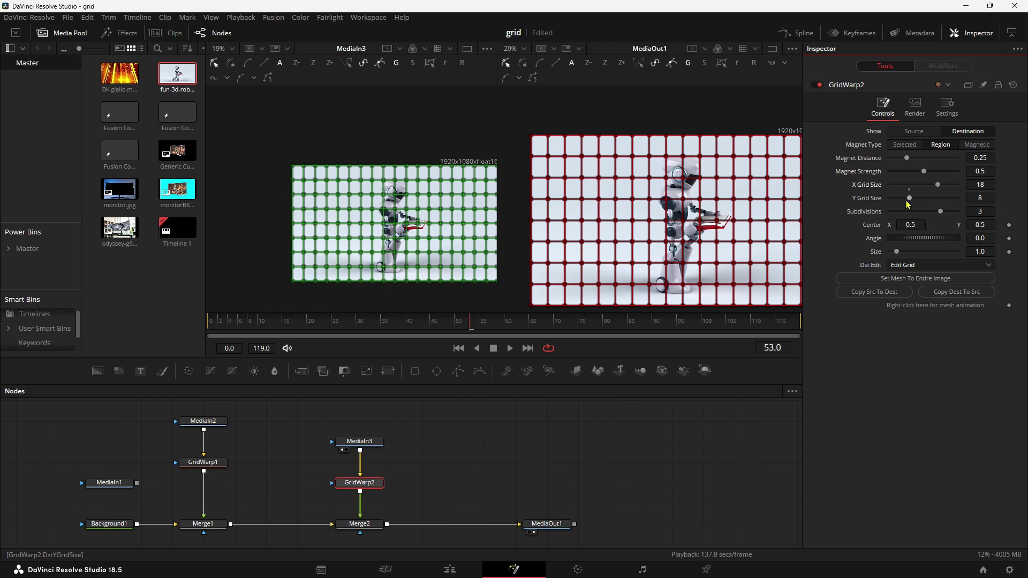
drag(910, 204, 921, 205)
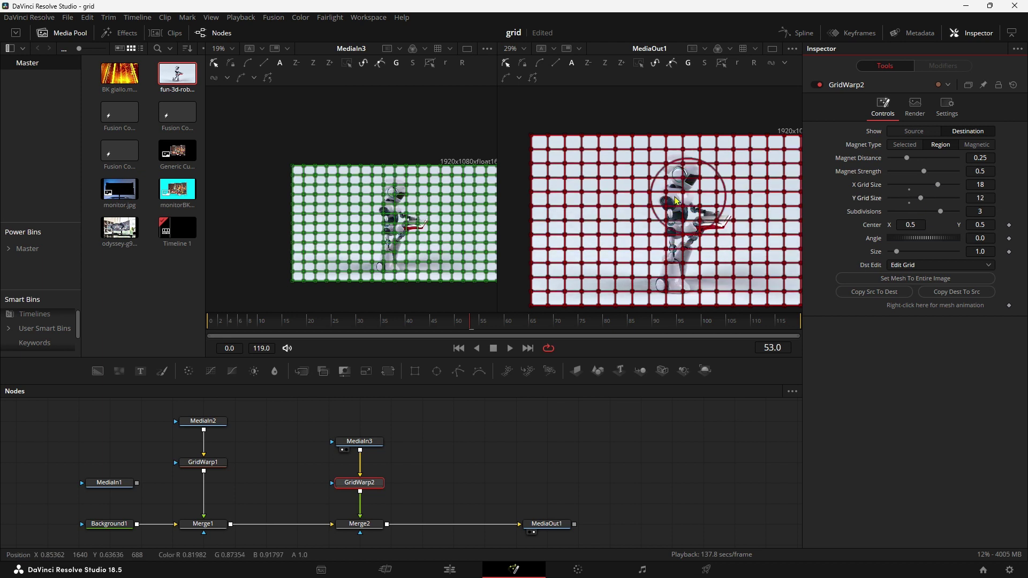
scroll(676, 201, up, 2)
scroll(677, 161, up, 2)
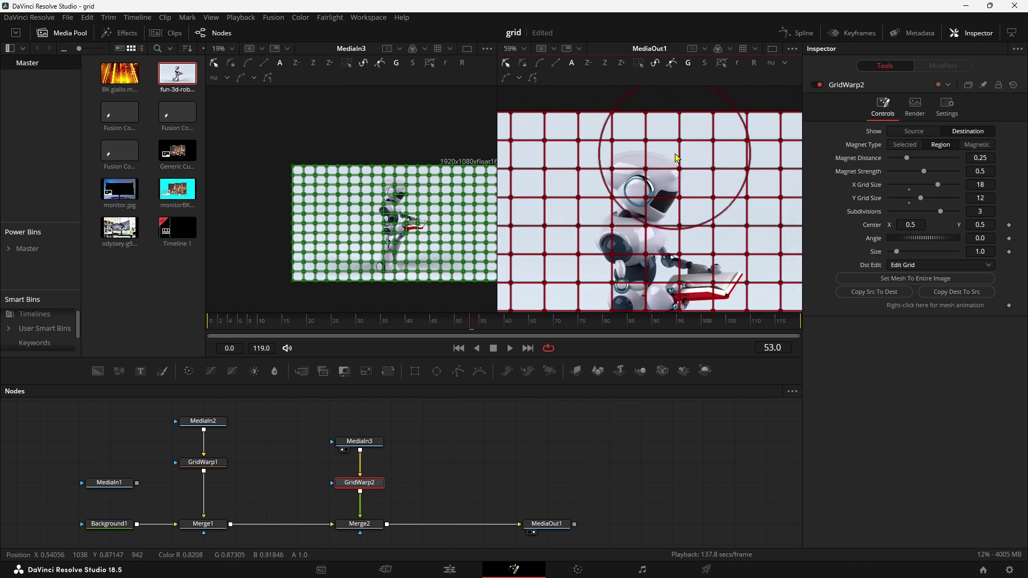
mouse_move(646, 140)
mouse_down()
mouse_move(646, 126)
mouse_move(604, 174)
mouse_move(613, 221)
mouse_up()
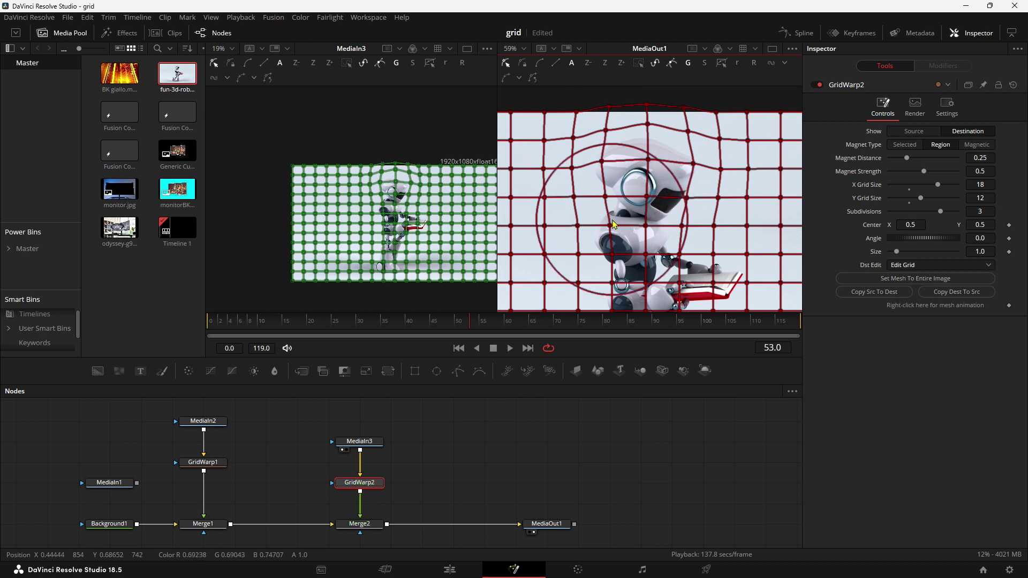
drag(614, 224, 619, 209)
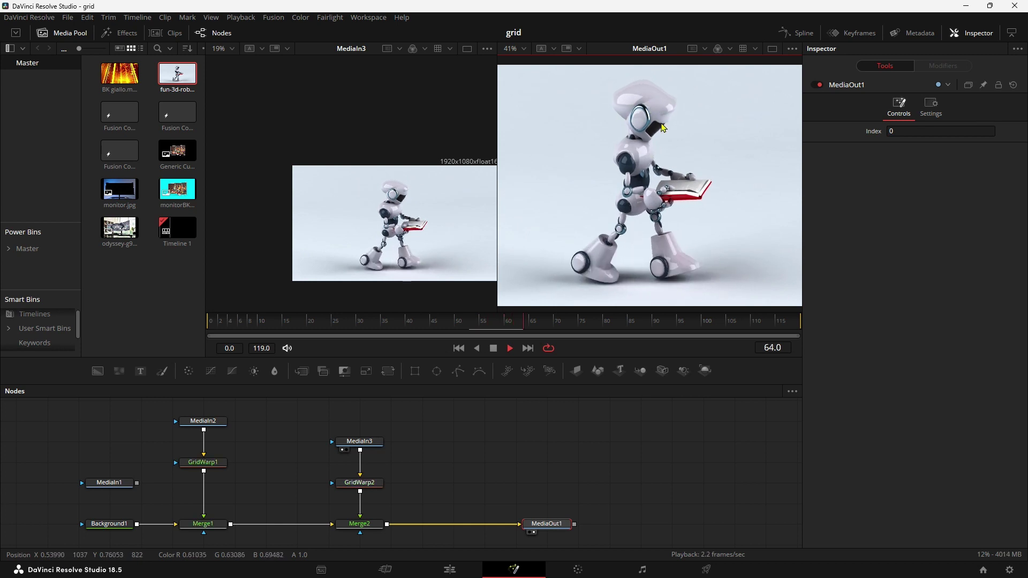
Step: Stop playback and move the MediaIn3 robot node higher above GridWarp2
key(space)
scroll(661, 135, down, 3)
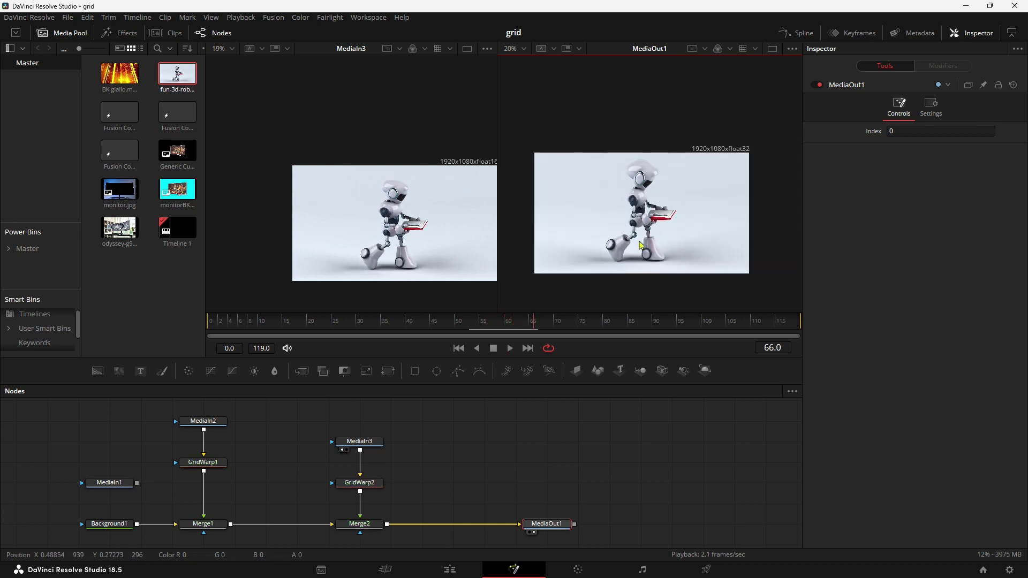
click(359, 482)
drag(367, 452, 366, 432)
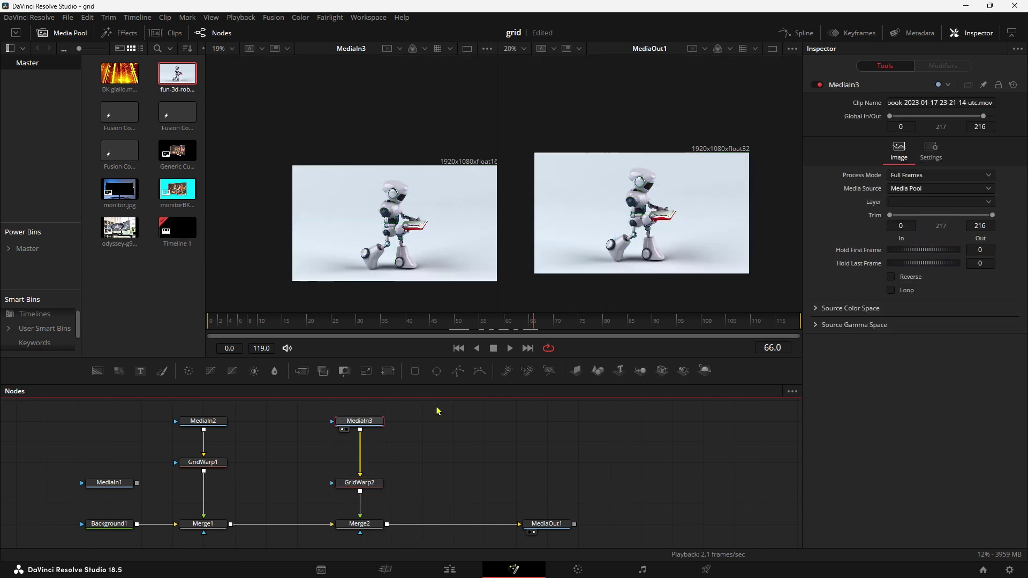
Step: Insert Transform1 after MediaIn3 and set its Center X to 0.343, shifting the robot left
click(391, 373)
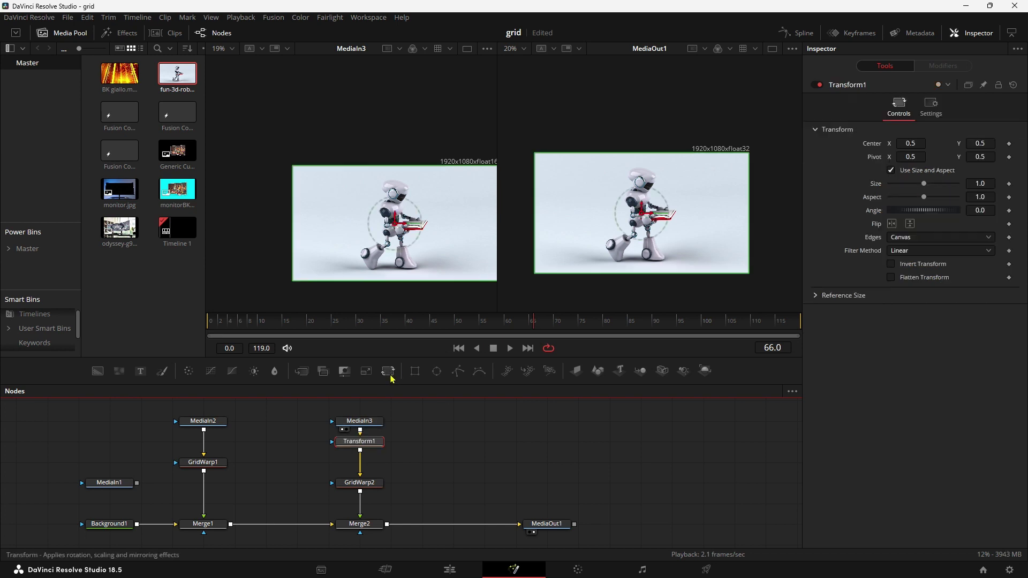
click(367, 425)
click(365, 445)
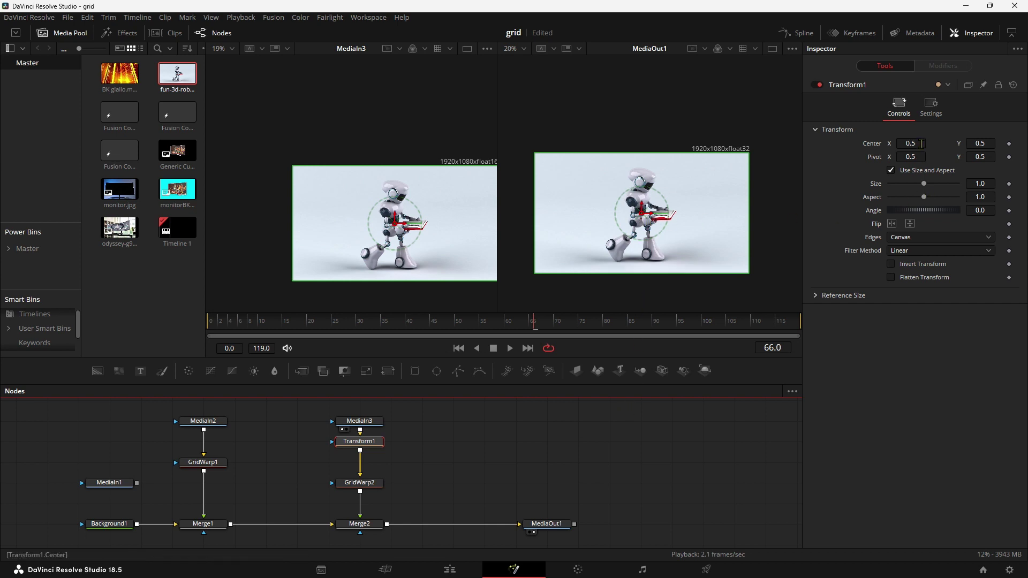
drag(921, 144, 878, 143)
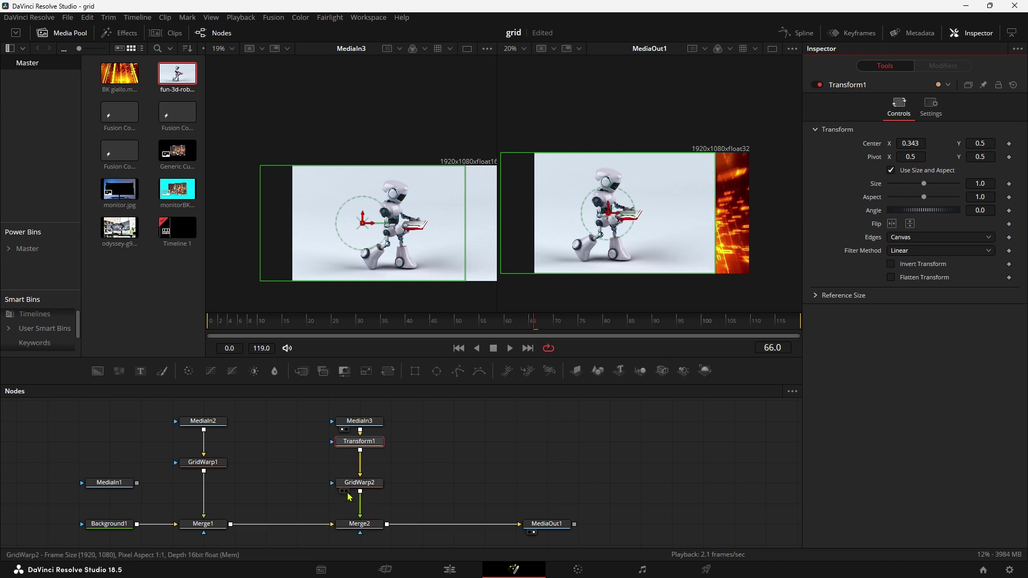
click(354, 484)
Step: In a single viewer, nudge GridWarp2's right mesh columns rightward until the robot fills the frame
scroll(677, 253, up, 2)
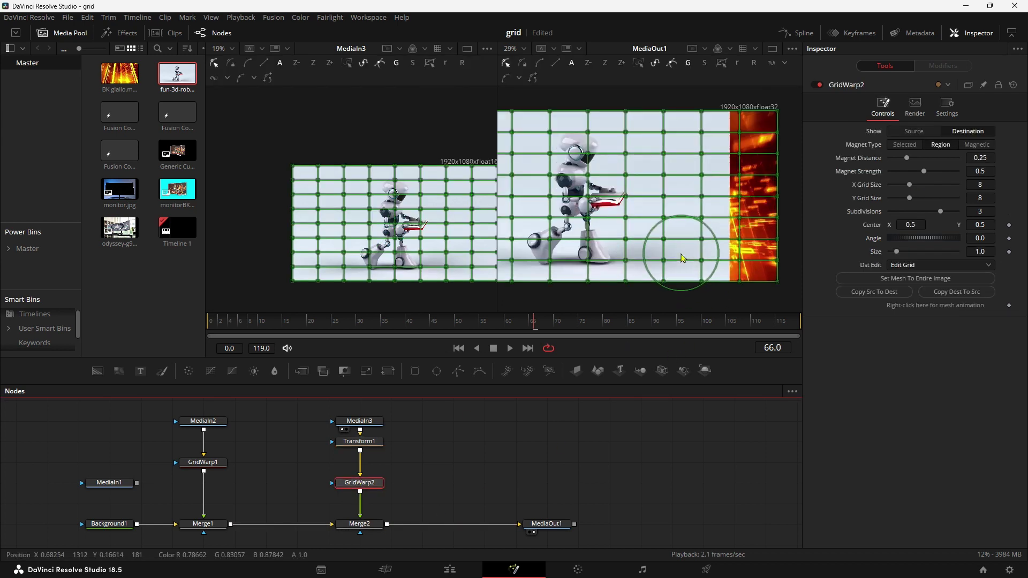
click(773, 48)
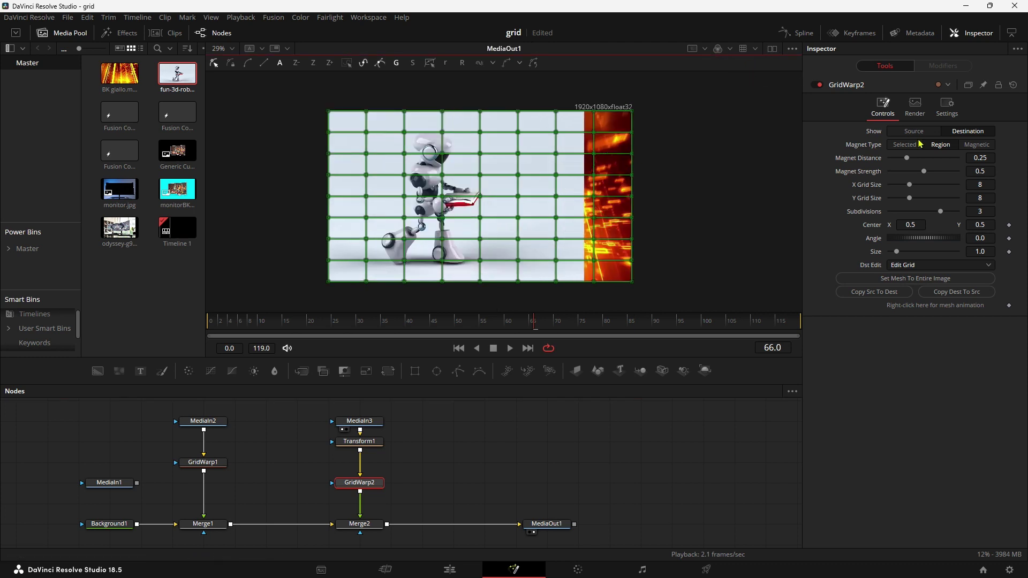
scroll(912, 191, down, 1)
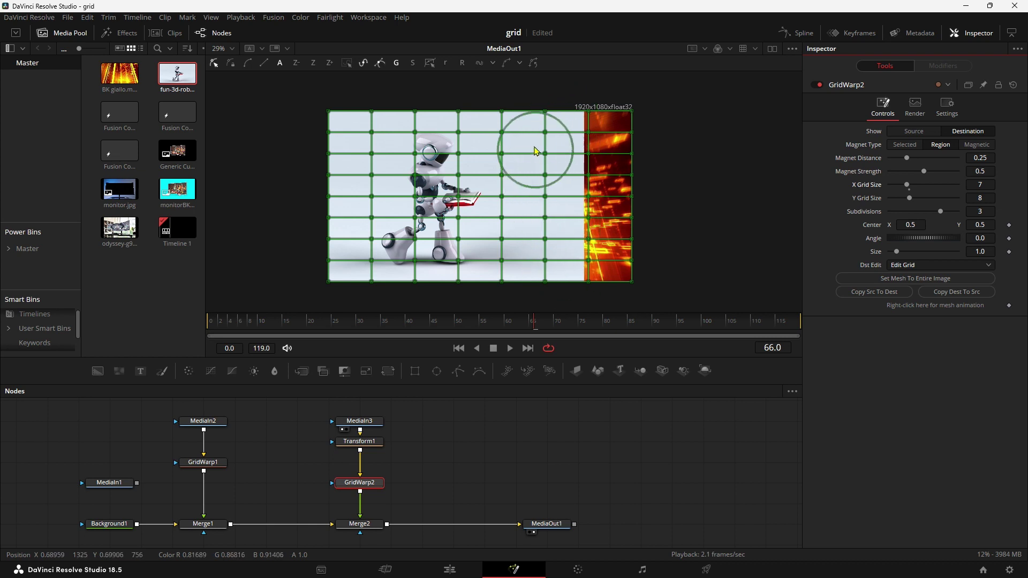
drag(529, 91, 680, 291)
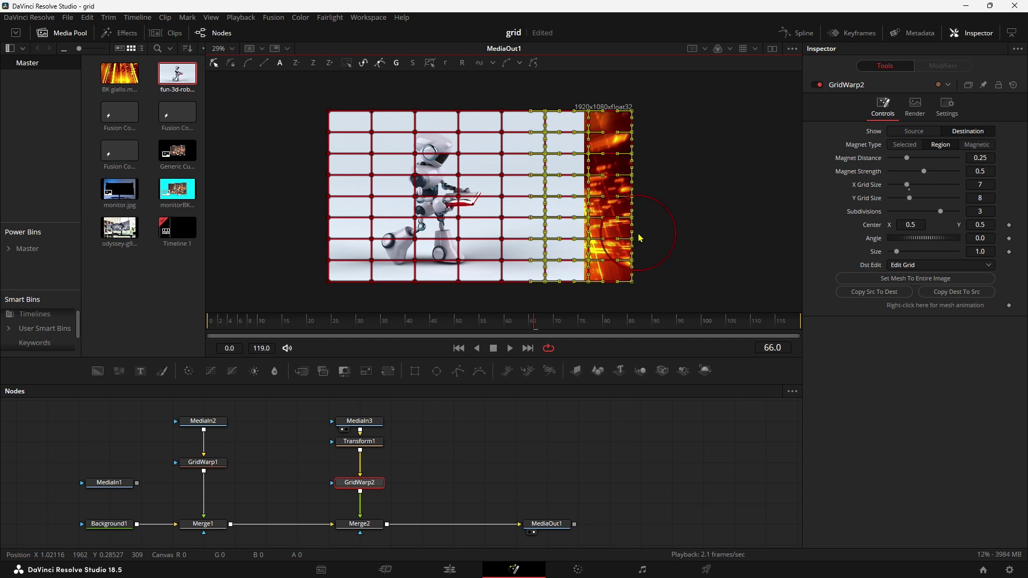
key(Right)
key(Right)
key(Right)
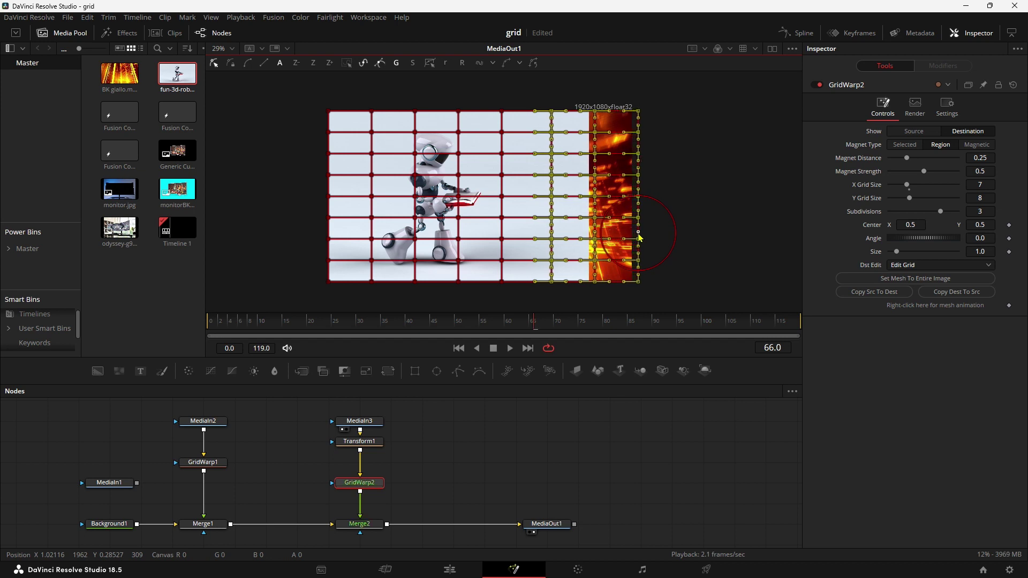
key(Right)
key(Right)
key(Right)
key(Right)
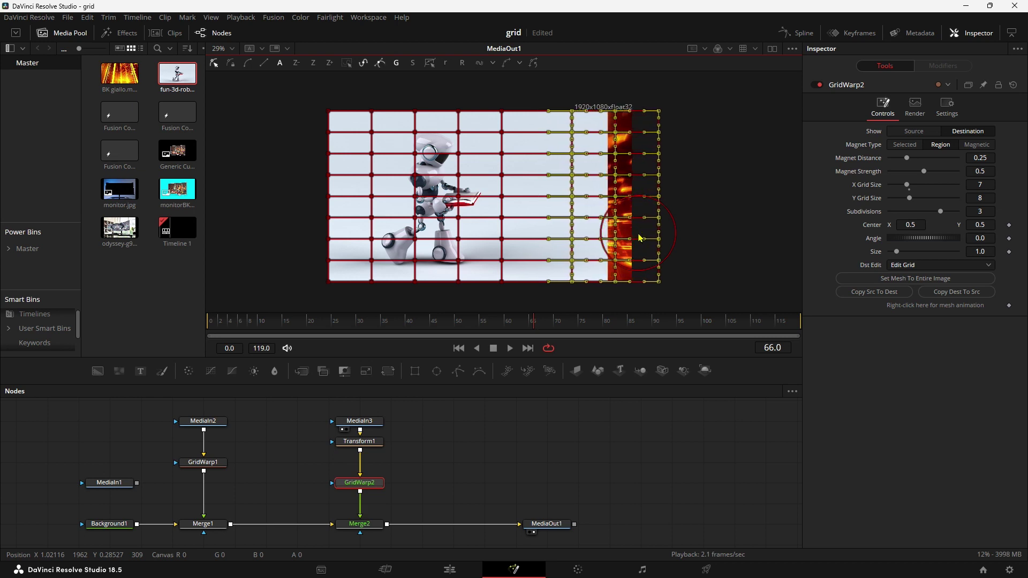
key(Right)
key(Right)
key(Right)
key(Right)
key(Right)
key(Right)
key(Right)
key(Right)
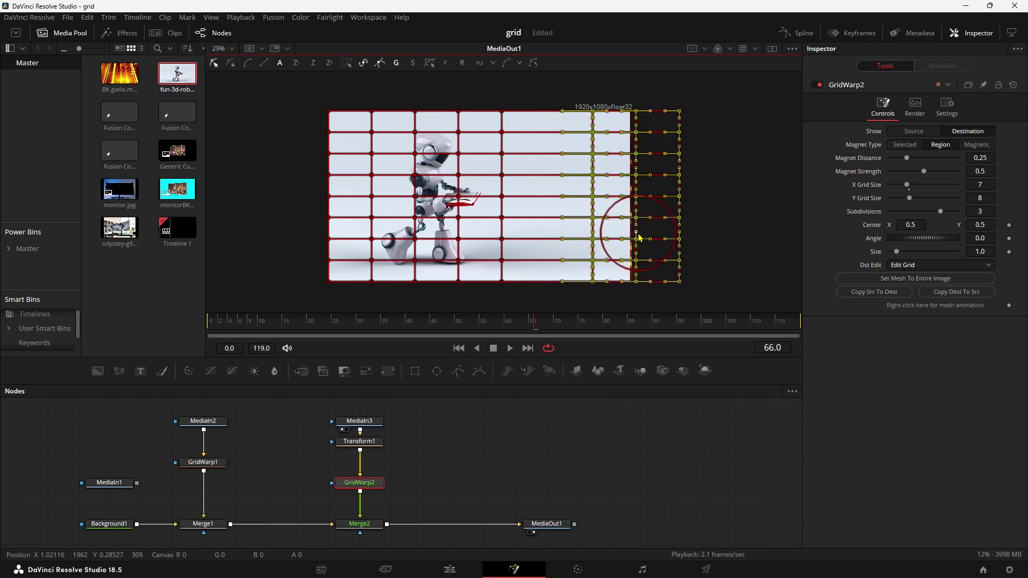
key(Right)
key(Right)
key(Right)
key(Right)
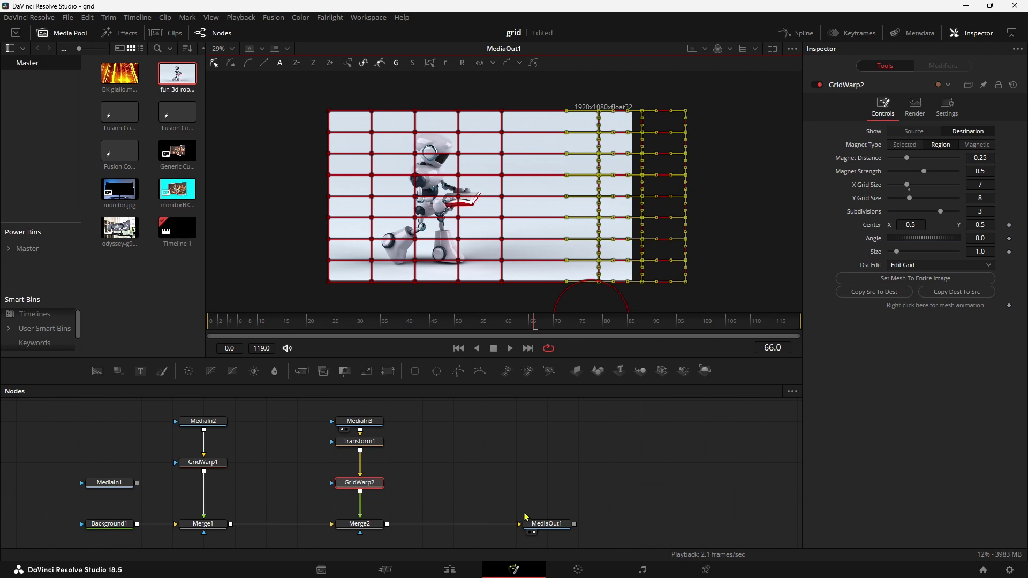
click(528, 522)
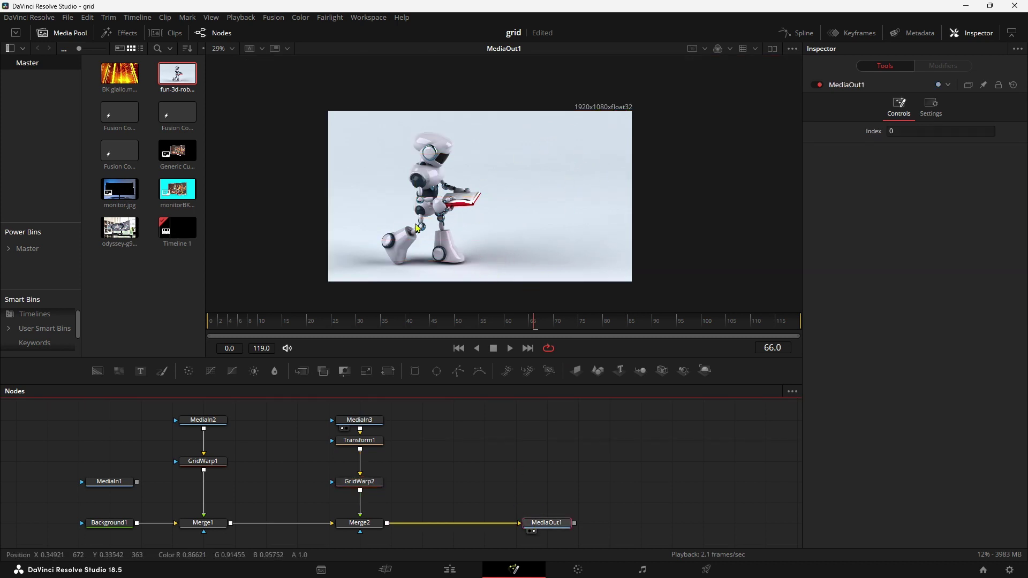
Step: Play the composite back and stop it with the robot shot held at frame 20
key(space)
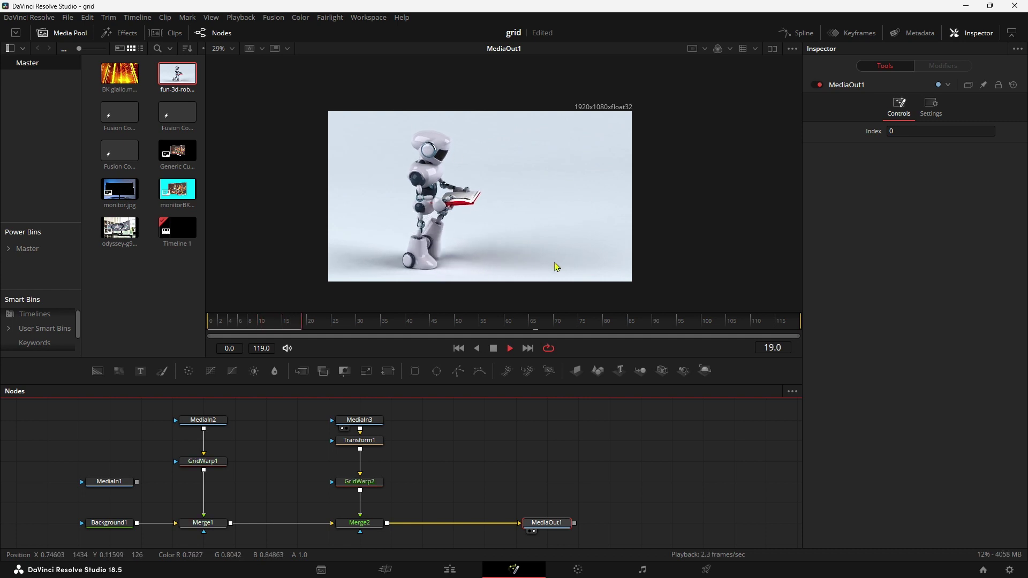
key(space)
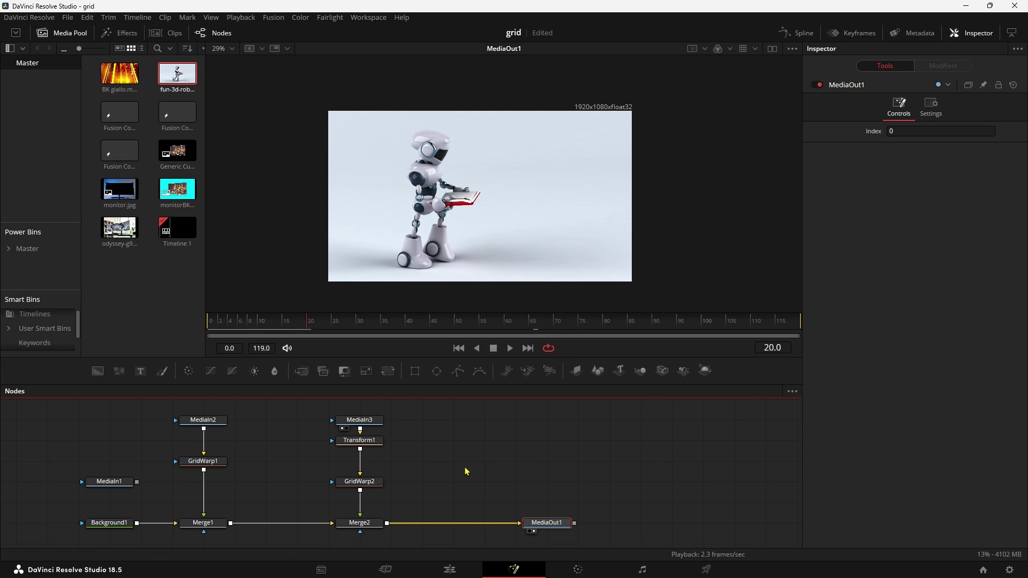
Step: Delete the MediaIn3, Transform1 and GridWarp2 robot branch and tidy the remaining nodes
drag(462, 493, 285, 420)
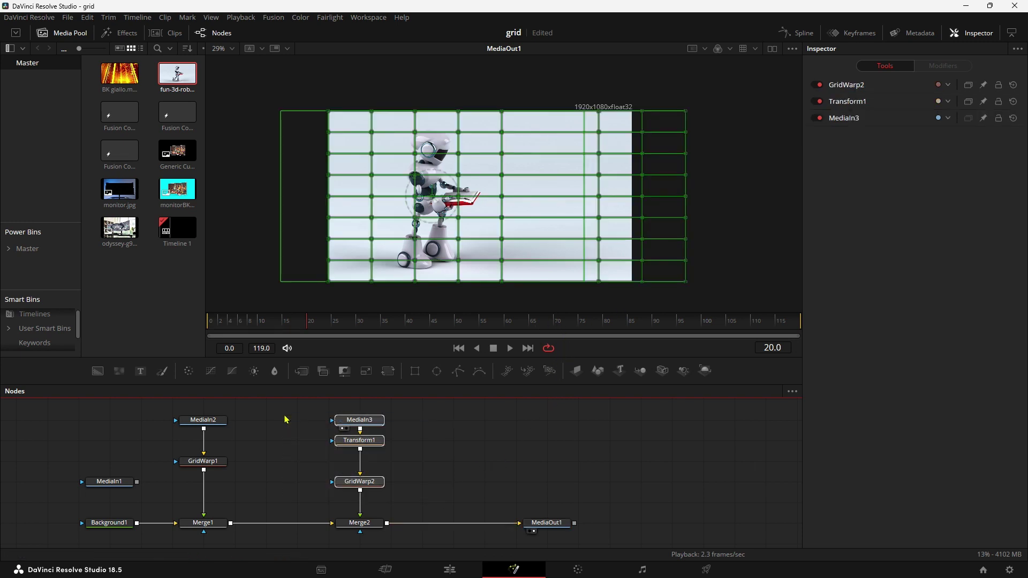
key(Delete)
drag(367, 426, 462, 406)
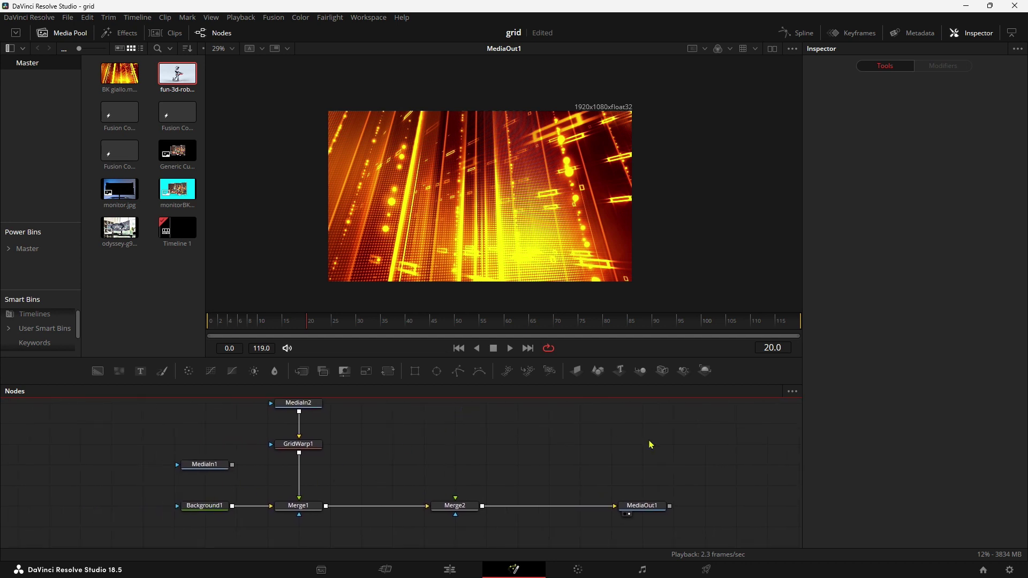
drag(205, 464, 204, 423)
Step: Add a Transform after the MediaIn1 monitor photo and scale it to Size 1.57
key(1)
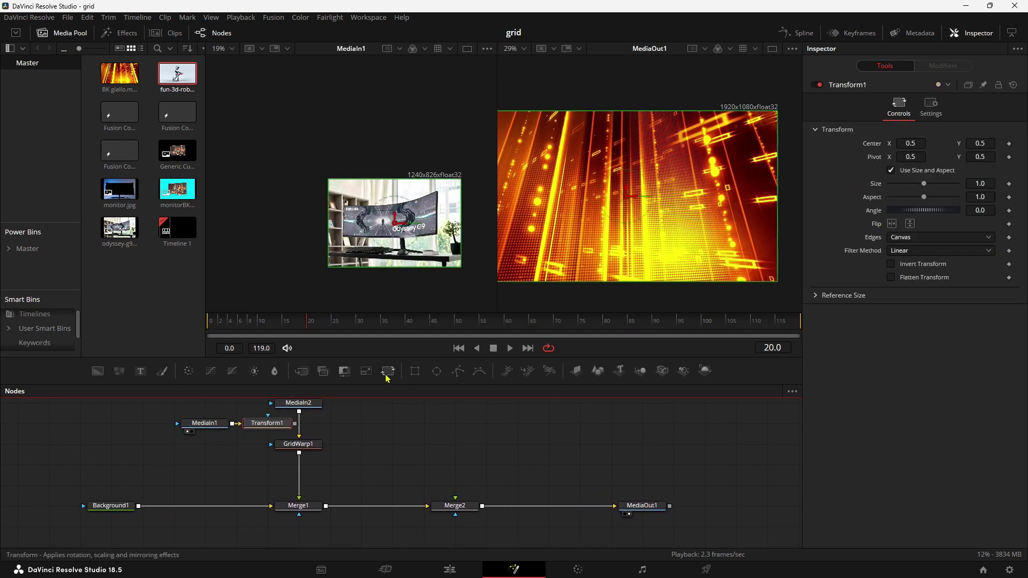
drag(262, 432, 138, 505)
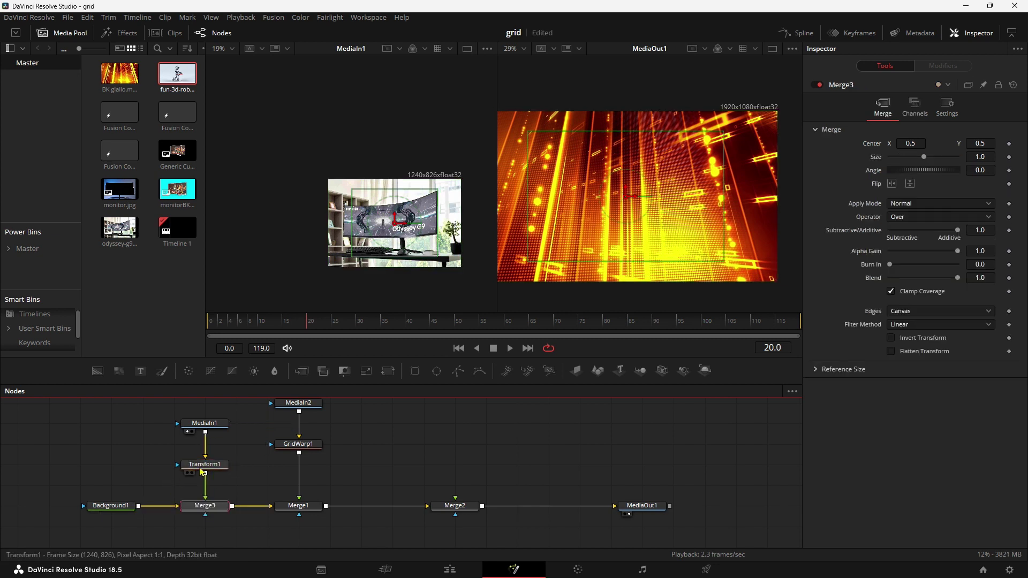
click(201, 463)
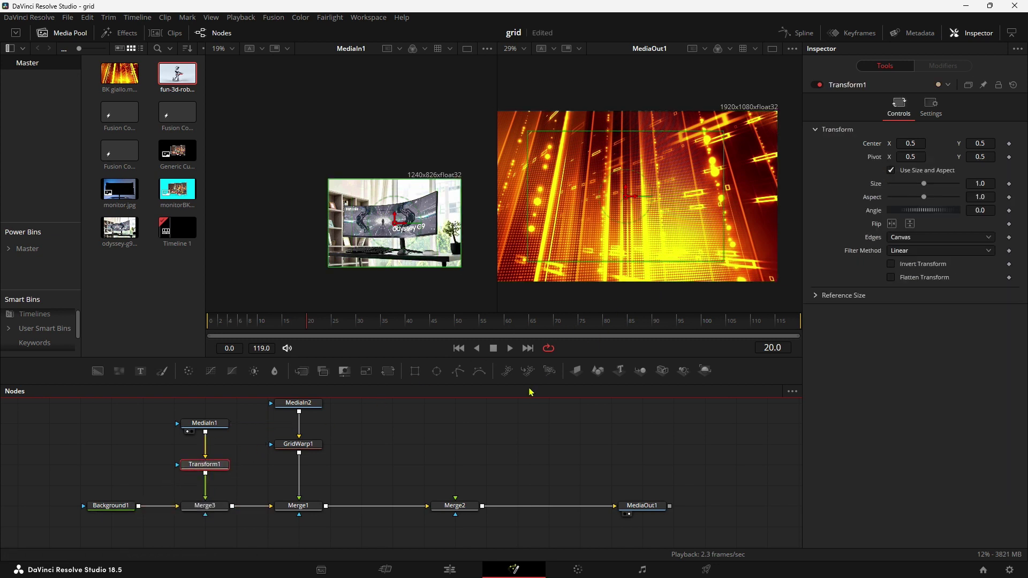
drag(924, 184, 930, 183)
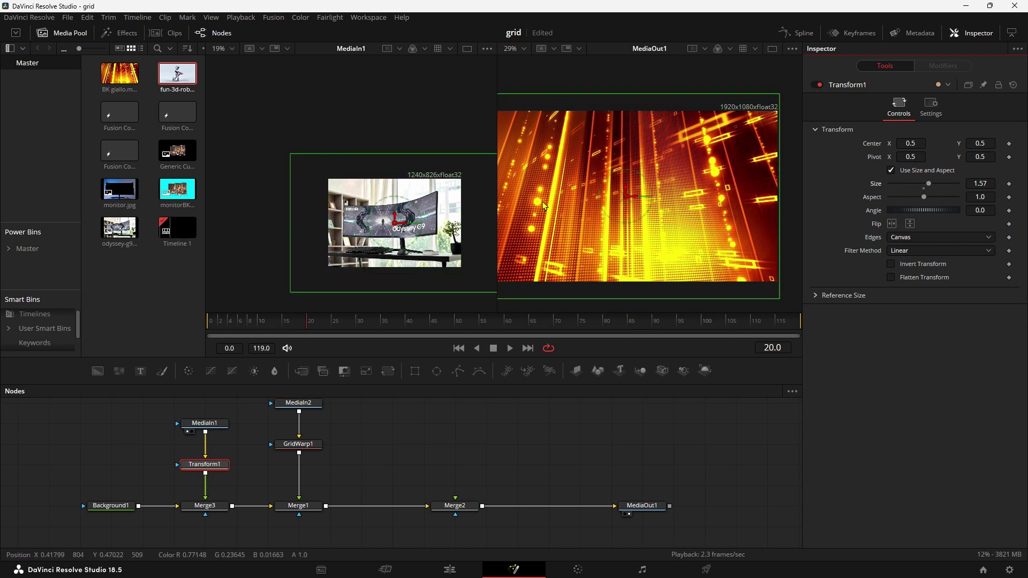
click(772, 49)
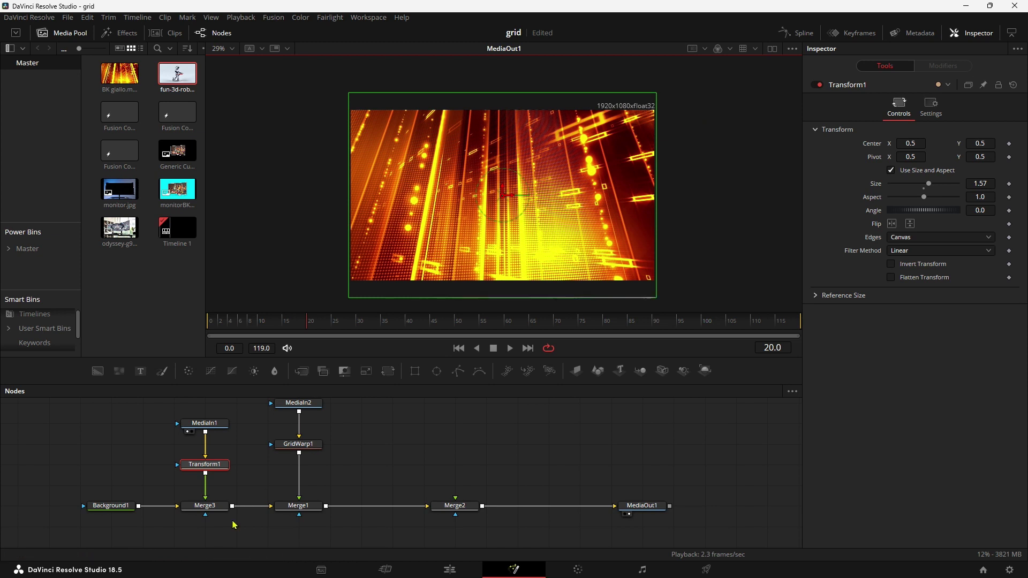
Step: Reconnect GridWarp1's fiery video as Merge1's foreground input
click(299, 505)
drag(302, 499, 353, 459)
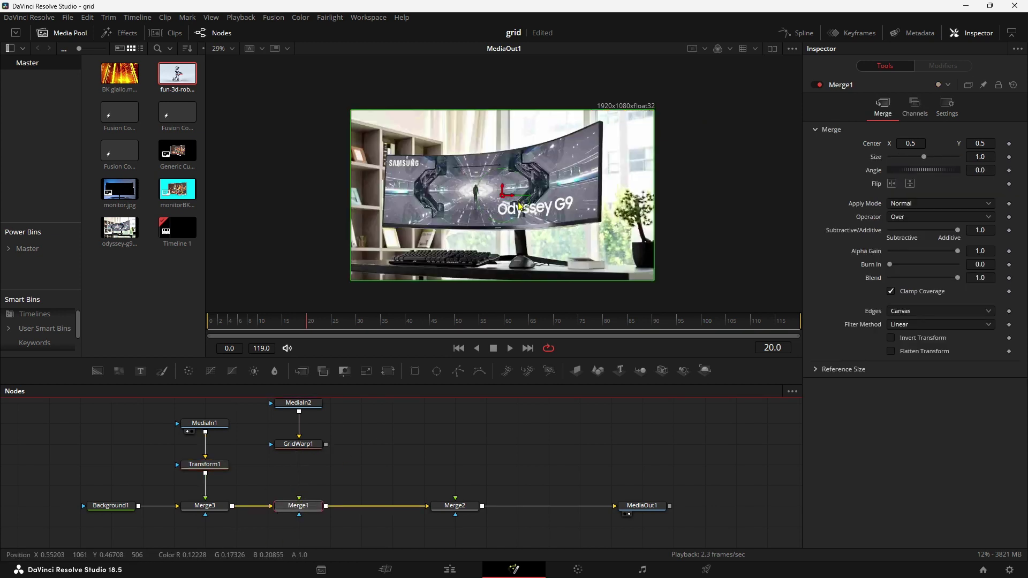
click(298, 407)
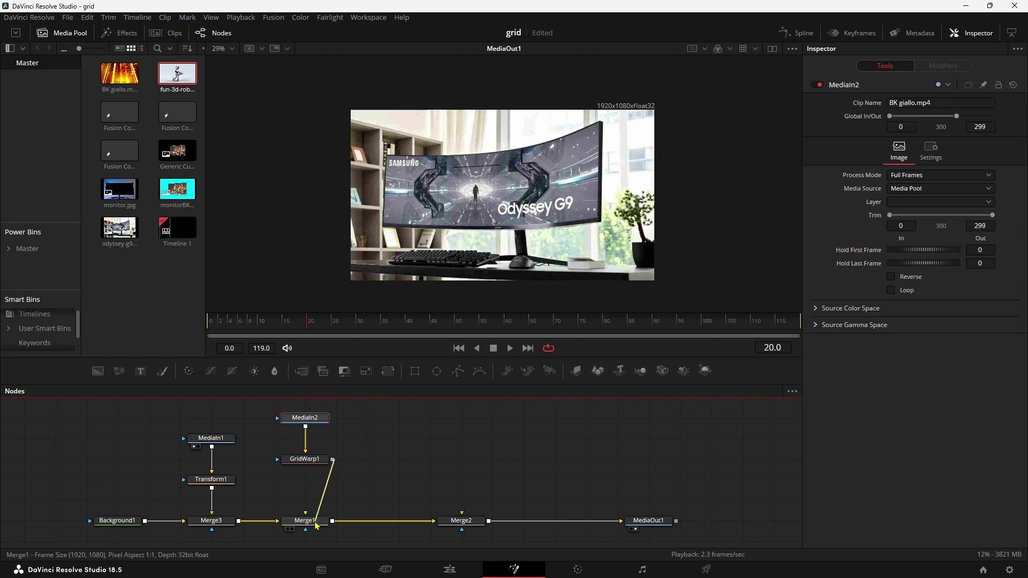
drag(333, 460, 343, 532)
click(345, 540)
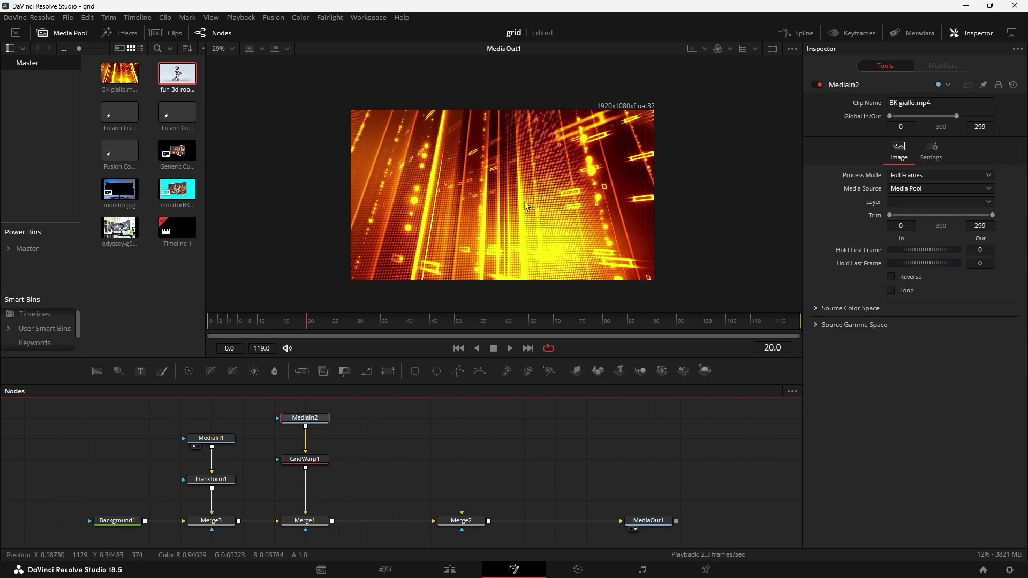
Step: Set GridWarp1's X and Y Grid Size to 1
click(304, 459)
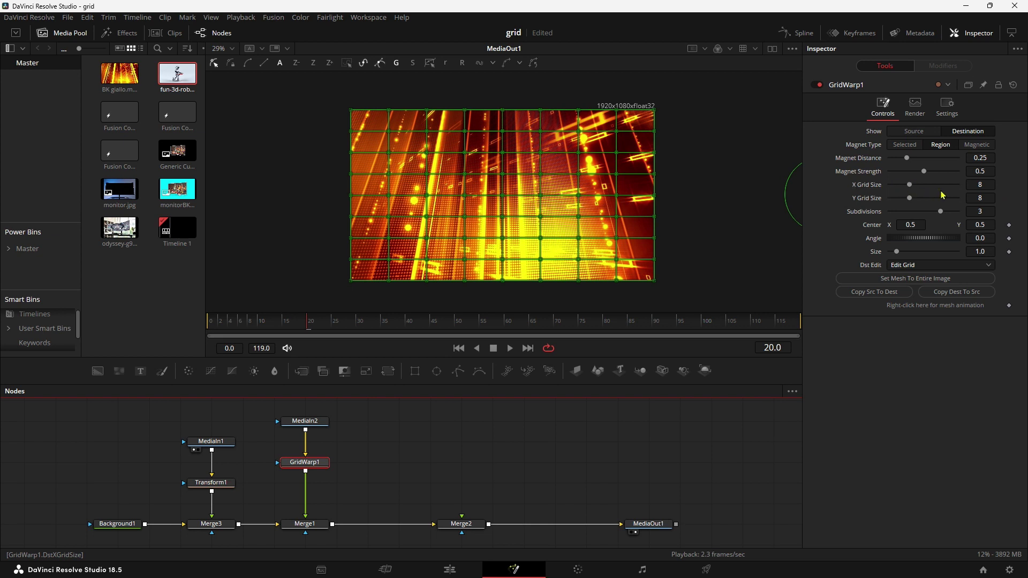
drag(909, 185, 817, 189)
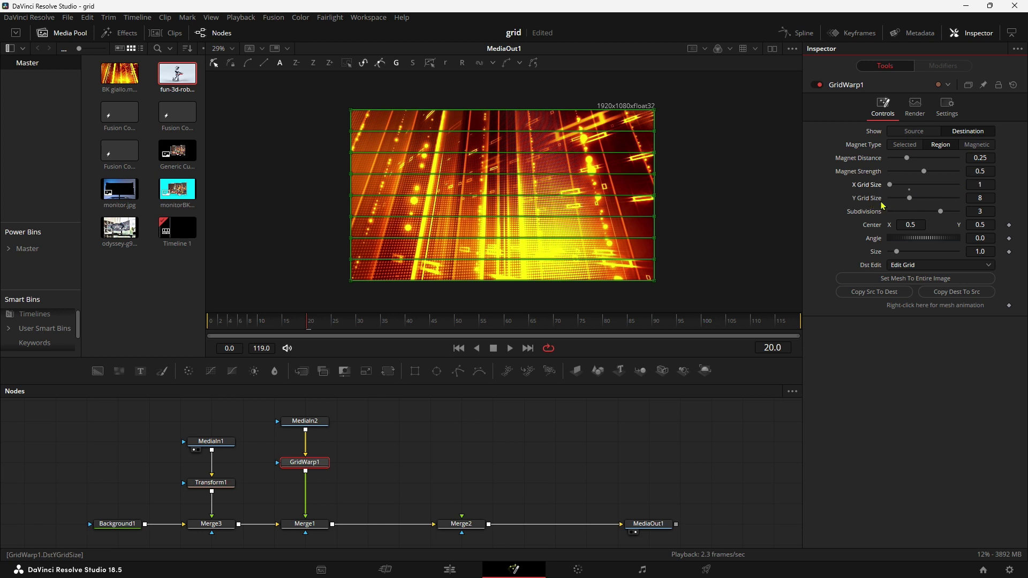
drag(908, 202, 875, 205)
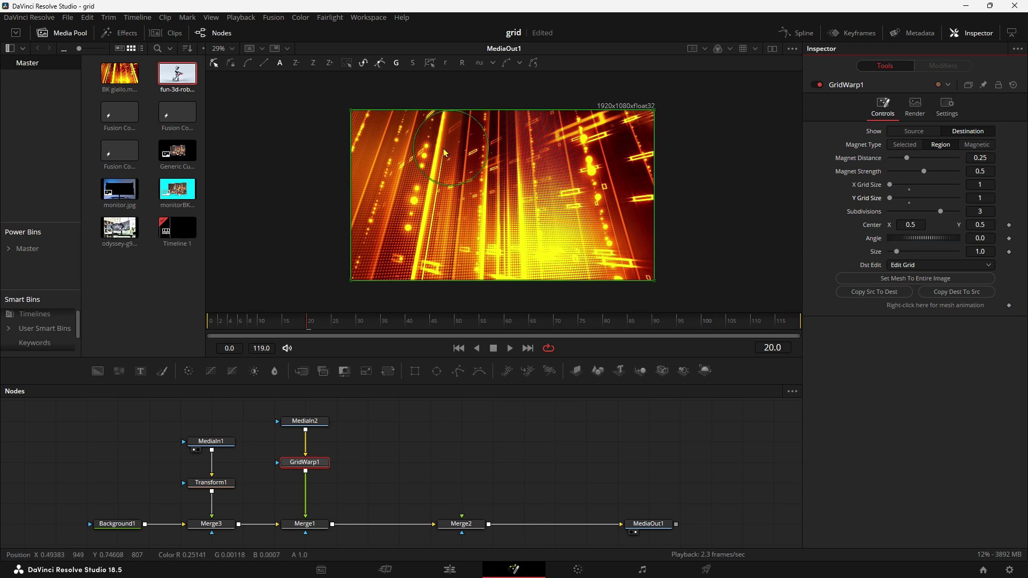
Step: Pull the warp mesh's top-left and top-right corners inward and down in the viewer
click(352, 115)
mouse_move(351, 115)
mouse_down()
mouse_move(395, 169)
mouse_move(384, 163)
mouse_up()
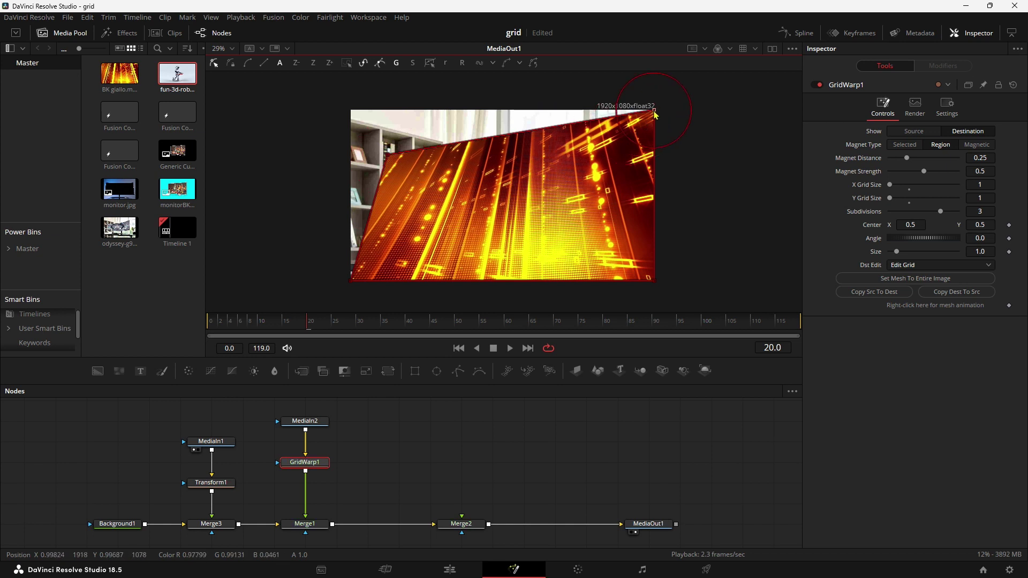
drag(652, 111, 600, 122)
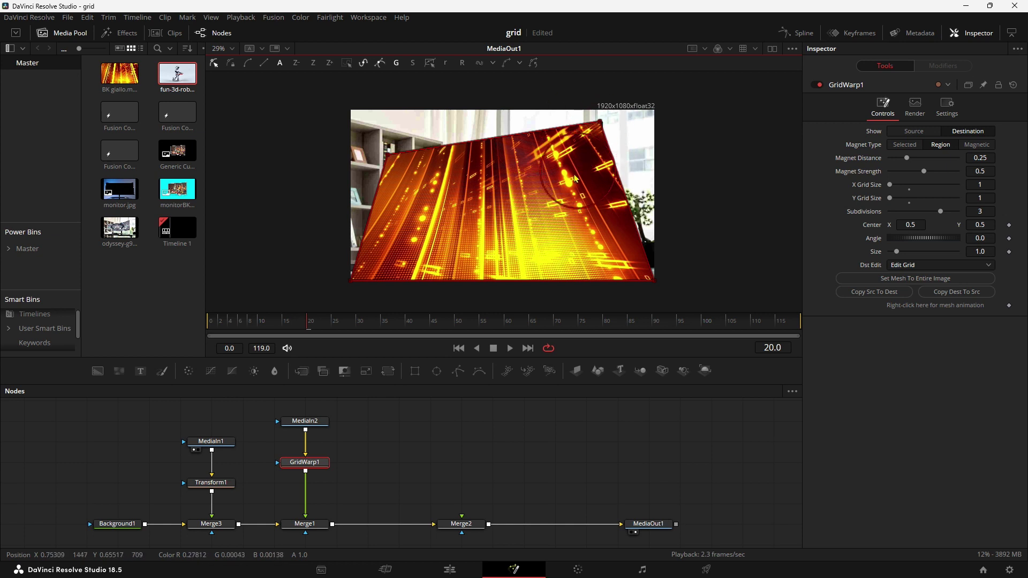
click(212, 522)
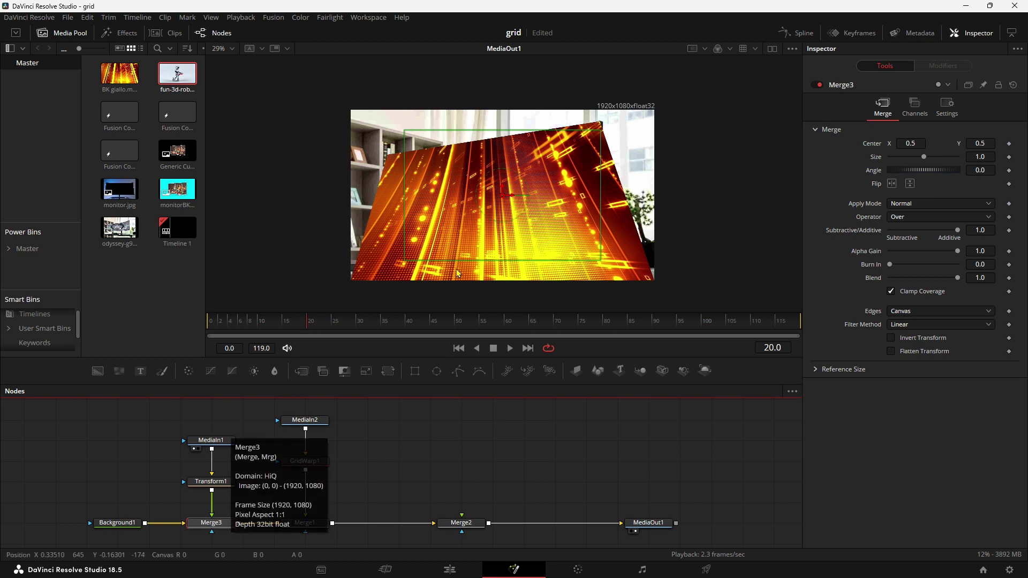
Step: Zoom in on Merge3, pin the mesh corners to the screen corners, and set Magnet Type to Selected
key(1)
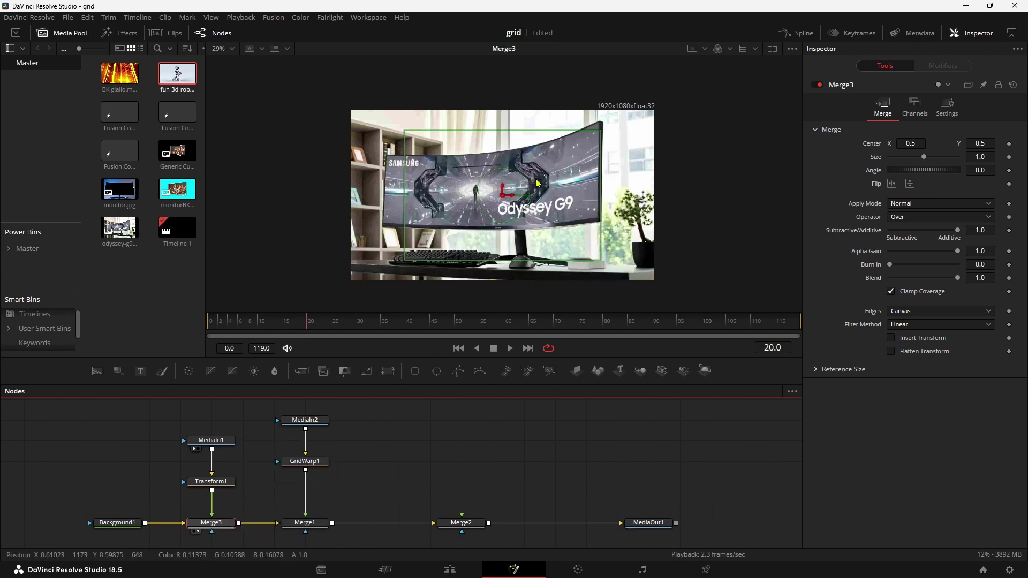
scroll(479, 270, up, 1)
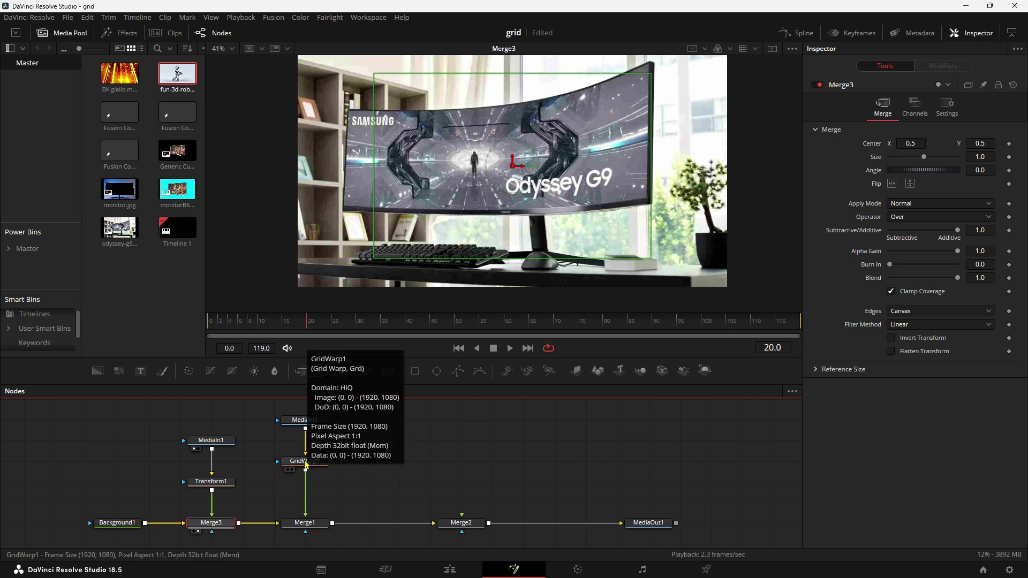
click(314, 461)
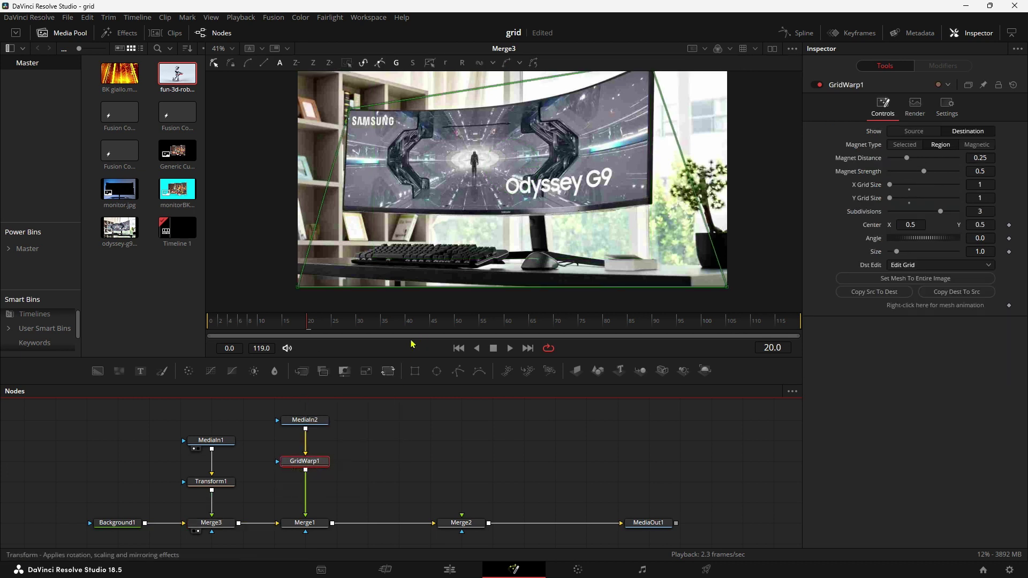
scroll(534, 129, down, 1)
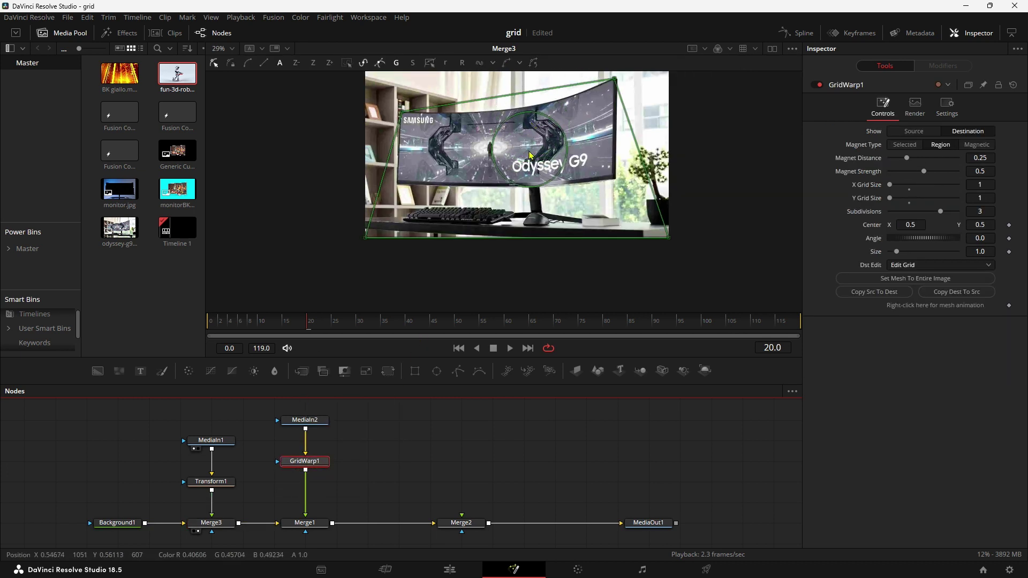
drag(528, 175, 512, 232)
scroll(512, 232, up, 1)
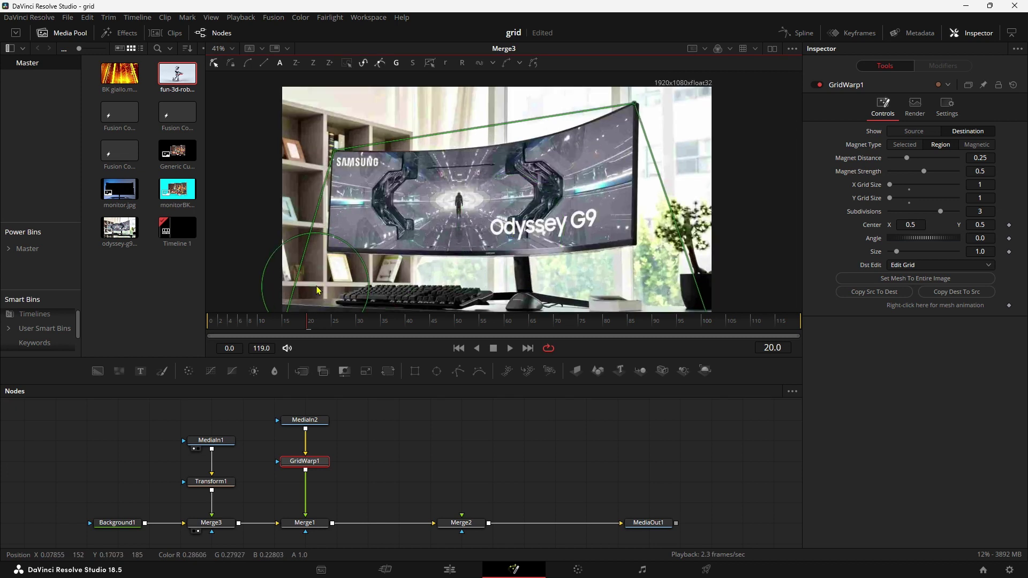
drag(281, 328, 343, 210)
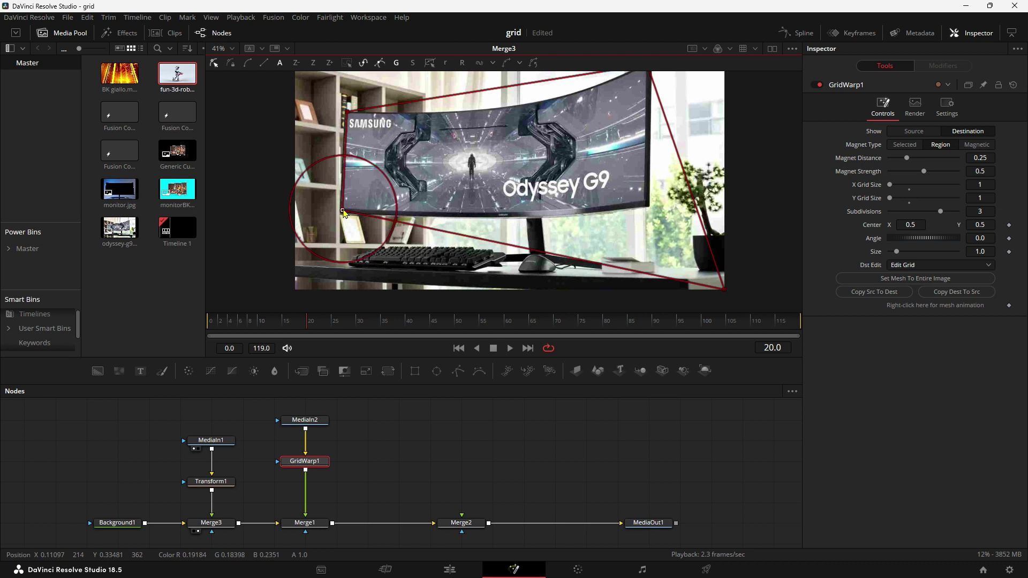
drag(726, 291, 644, 199)
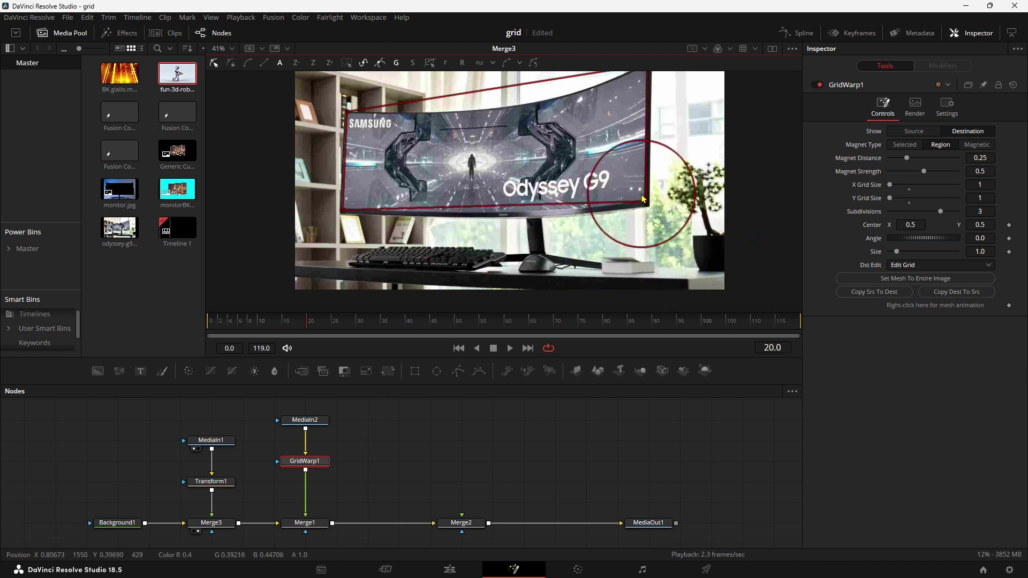
scroll(645, 200, up, 2)
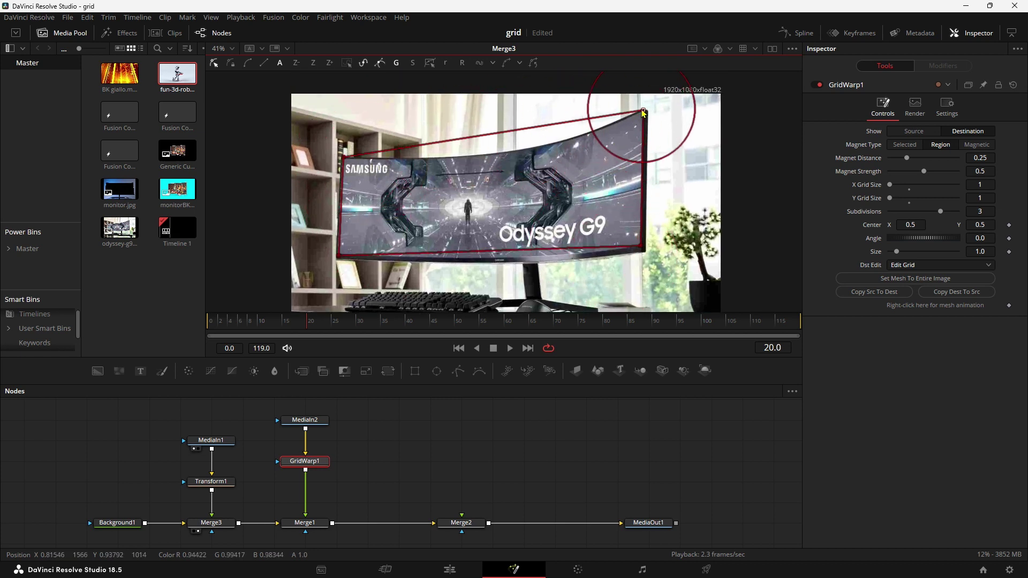
click(904, 144)
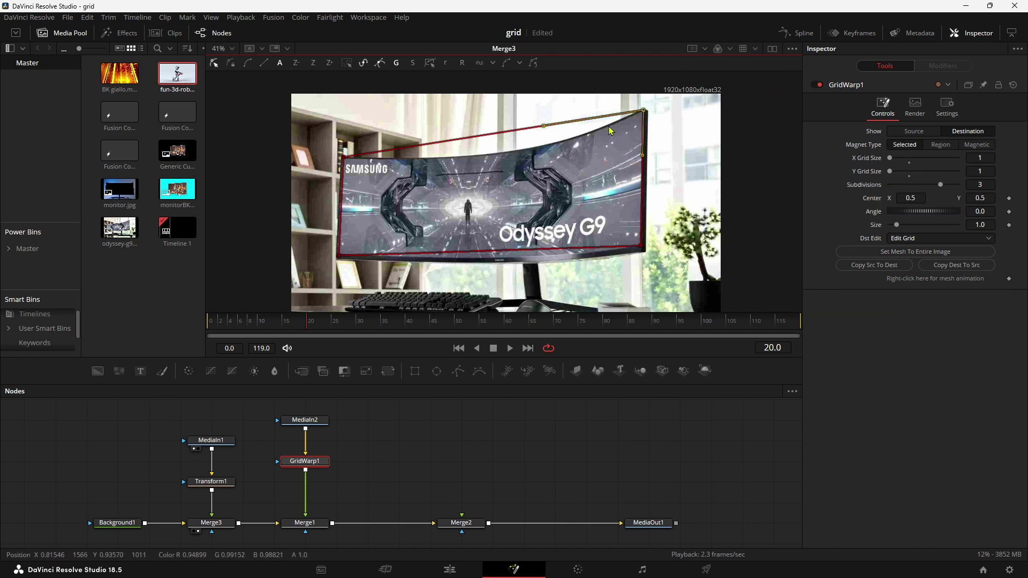
Step: Bend the mesh's top edge down and set GridWarp1 Subdivisions to 5
drag(543, 126, 529, 170)
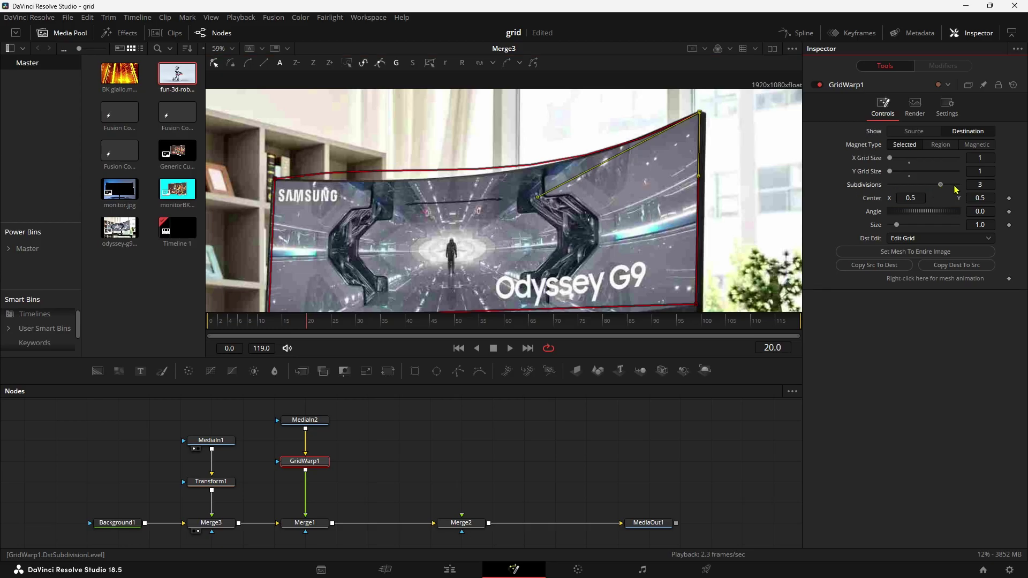
drag(940, 189, 976, 189)
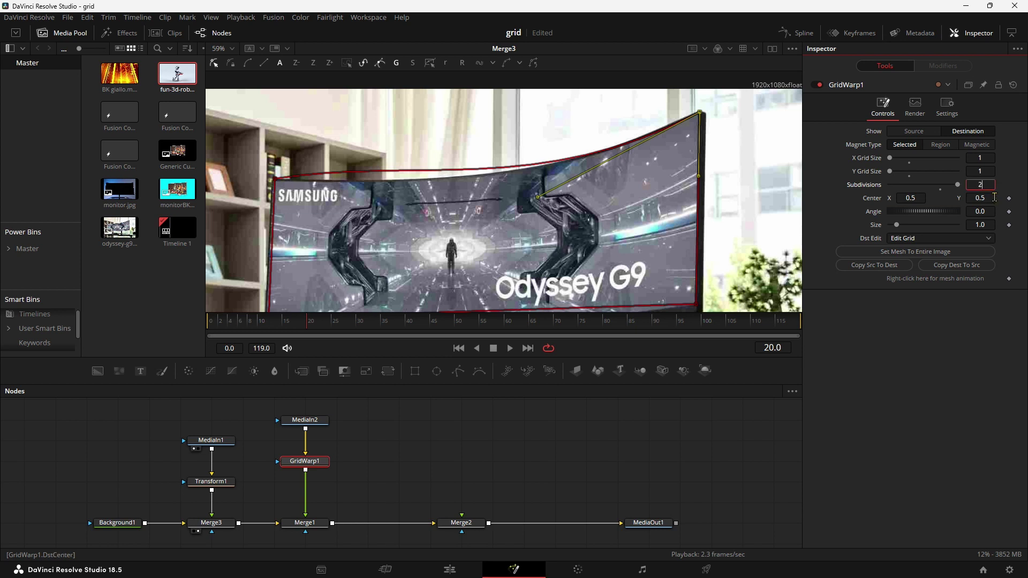
key(BackSpace)
text(5)
key(Tab)
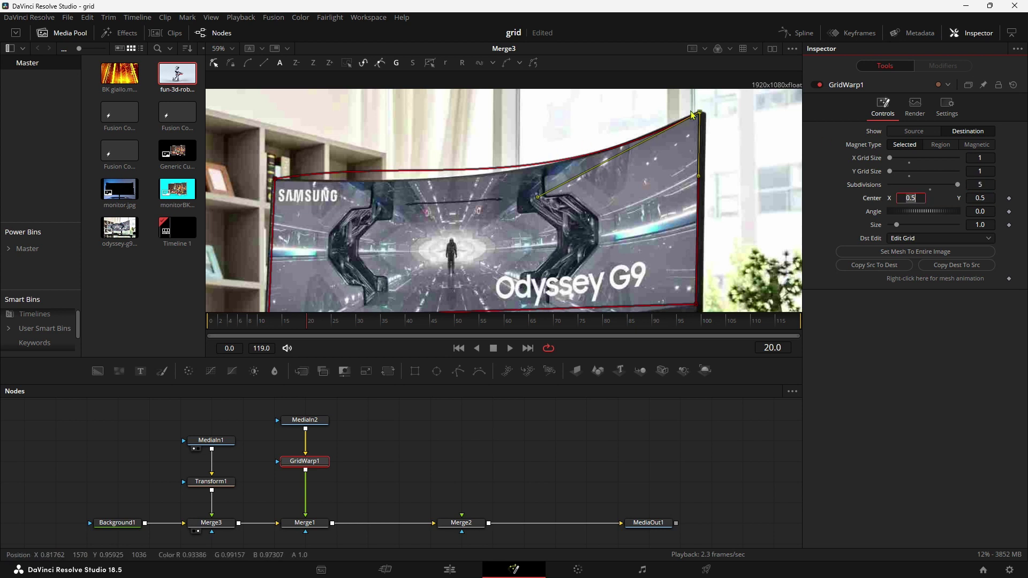
Step: Curve the mesh's top and bottom edges with the corner tangent handles to match the screen
click(275, 180)
drag(413, 158, 333, 189)
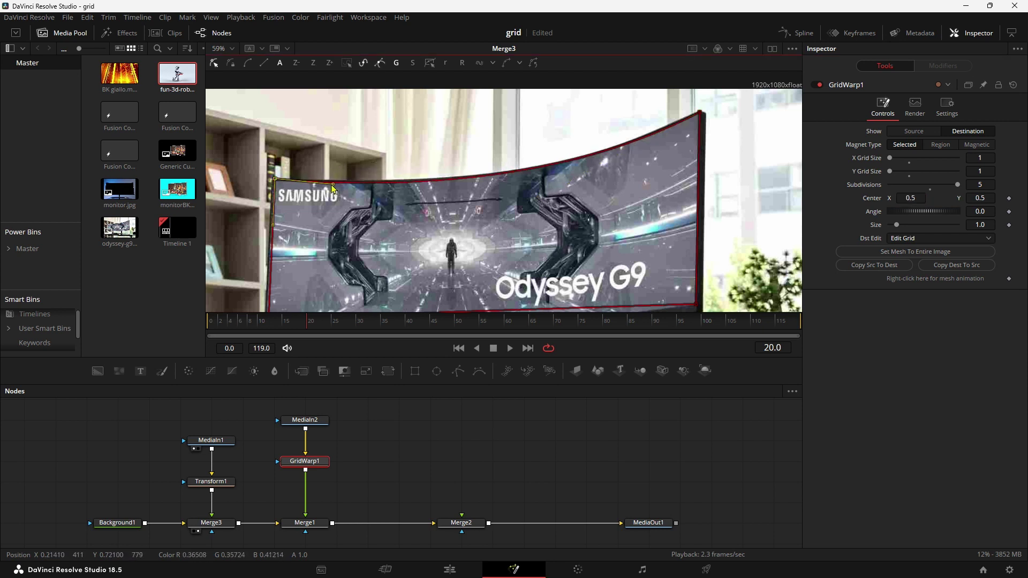
scroll(367, 204, down, 3)
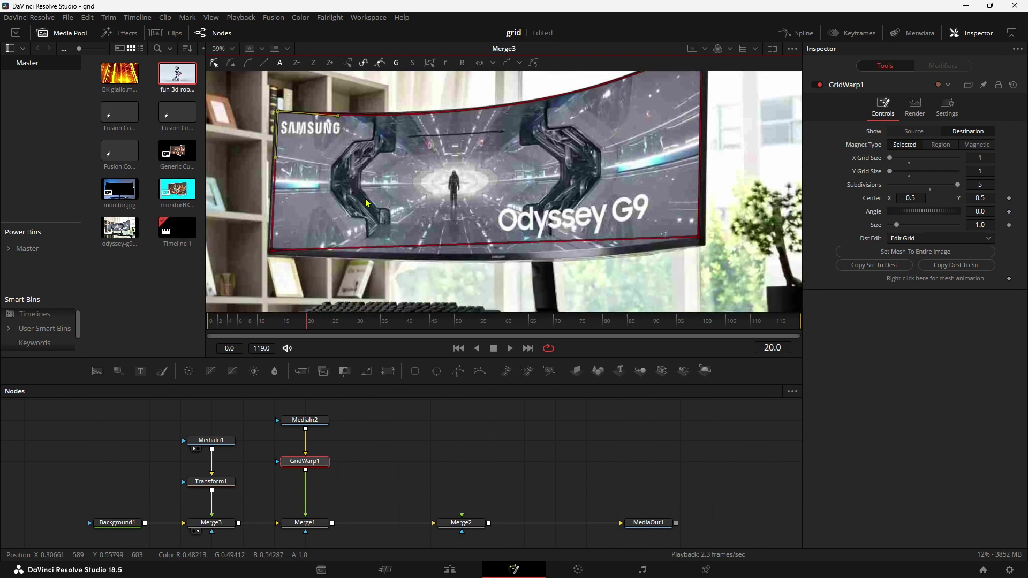
click(699, 239)
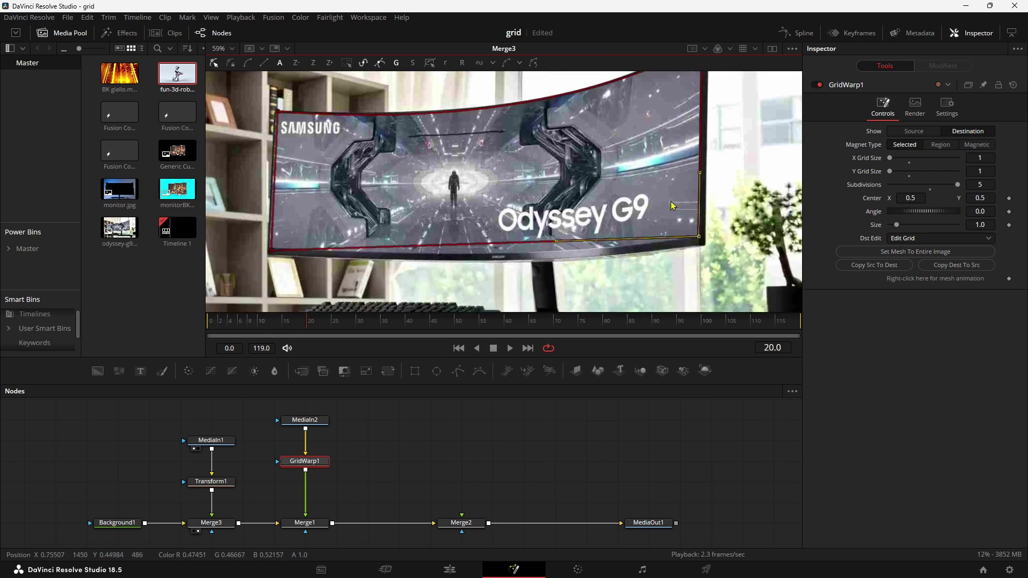
drag(554, 243, 493, 270)
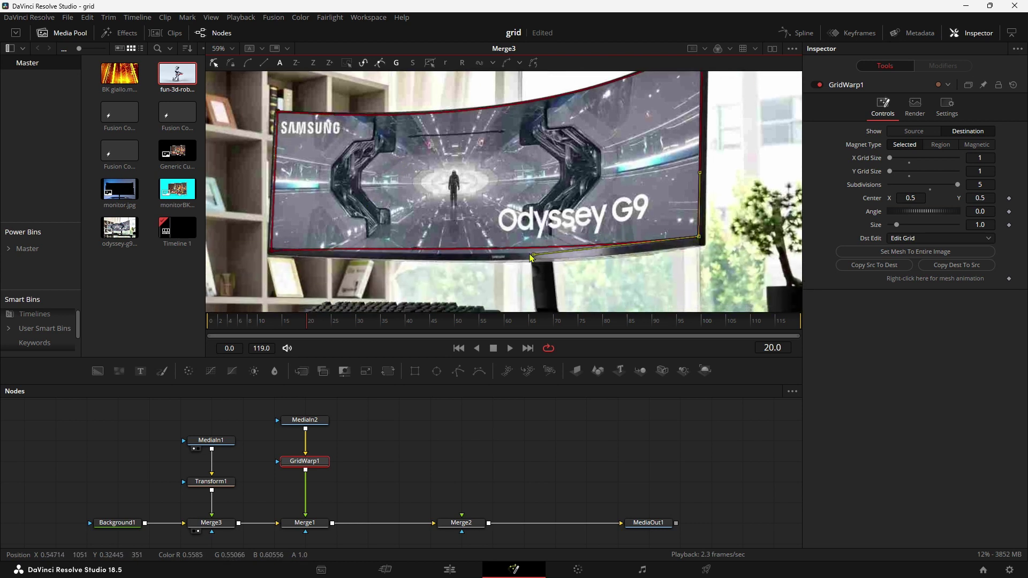
click(270, 251)
drag(403, 249, 411, 257)
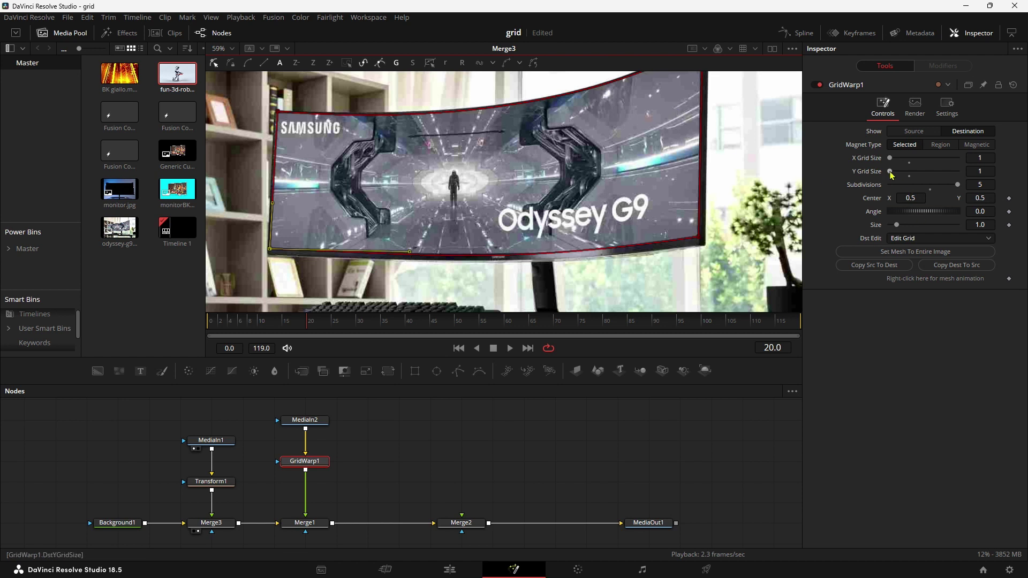
scroll(343, 166, up, 2)
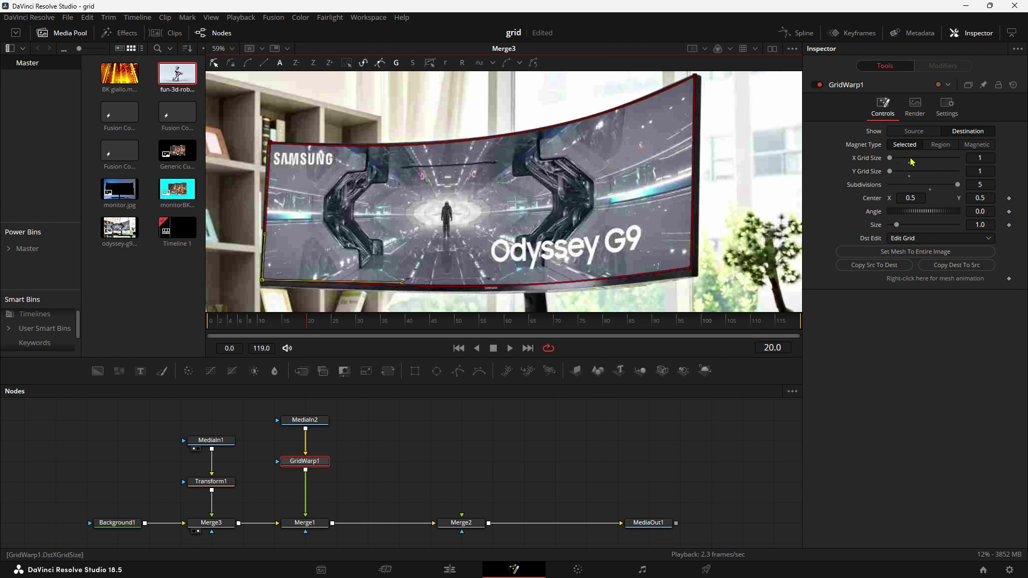
Step: Try a second grid column with shifted middle points, then undo back to X Grid Size 1
click(893, 158)
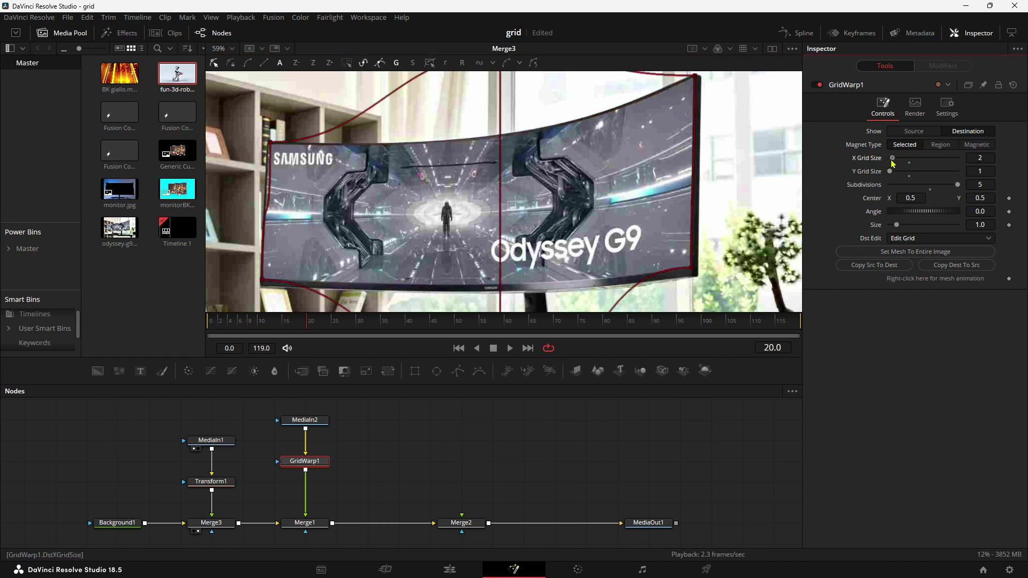
scroll(557, 160, down, 3)
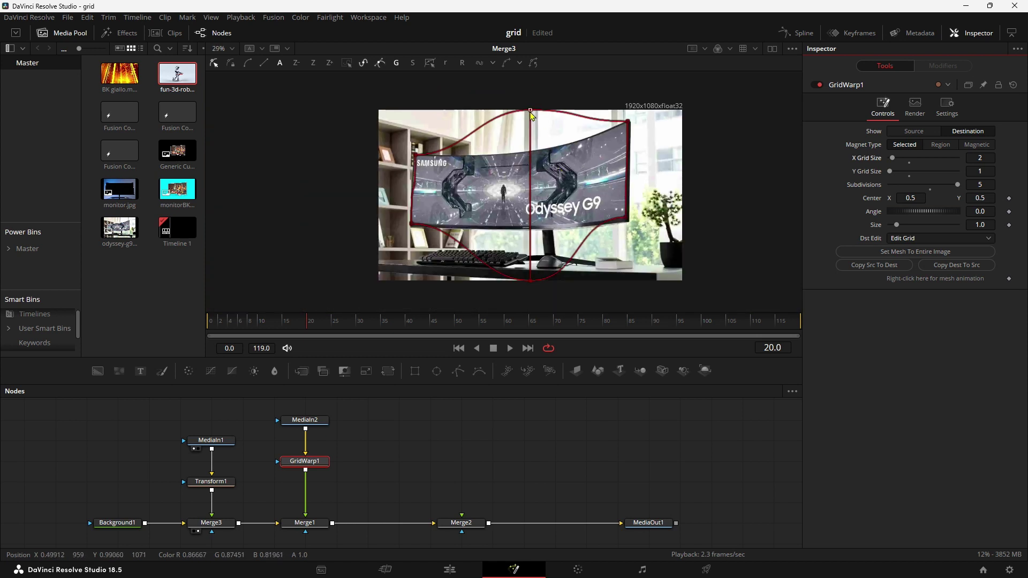
drag(531, 111, 529, 155)
drag(530, 280, 532, 228)
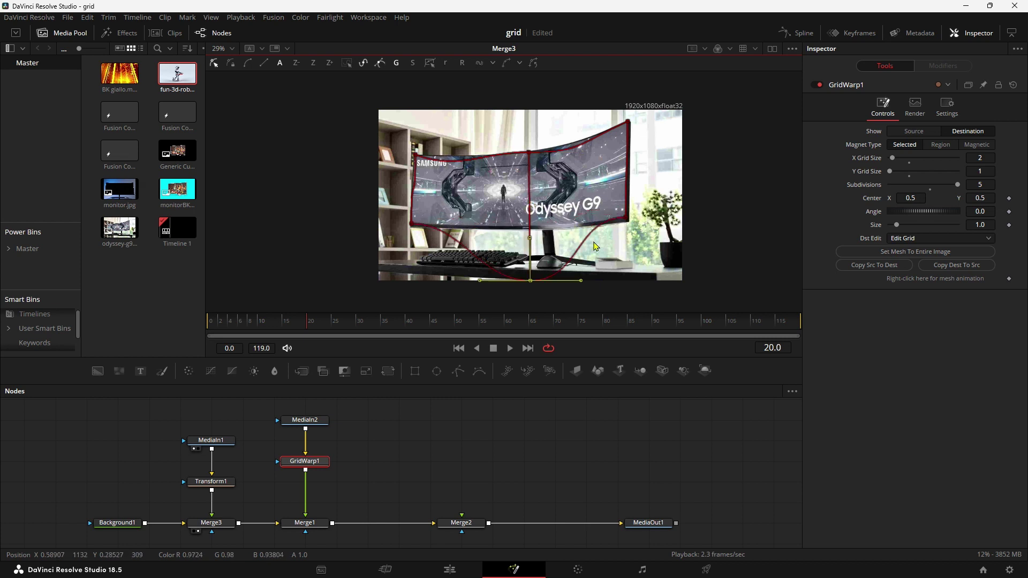
key(ctrl+z)
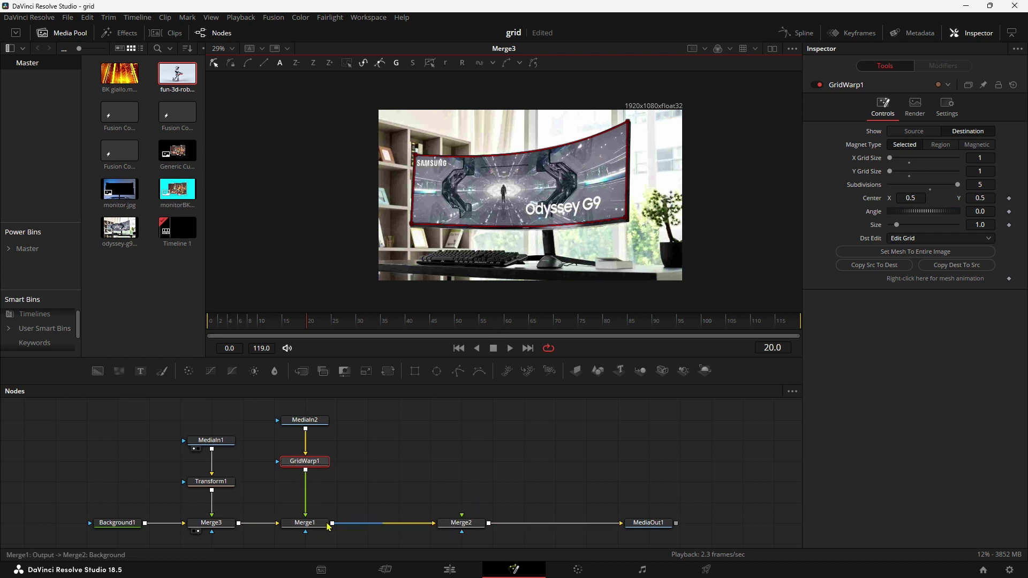
Step: View Merge1 and delete the Merge2 node so Merge1 feeds MediaOut1 directly
click(309, 525)
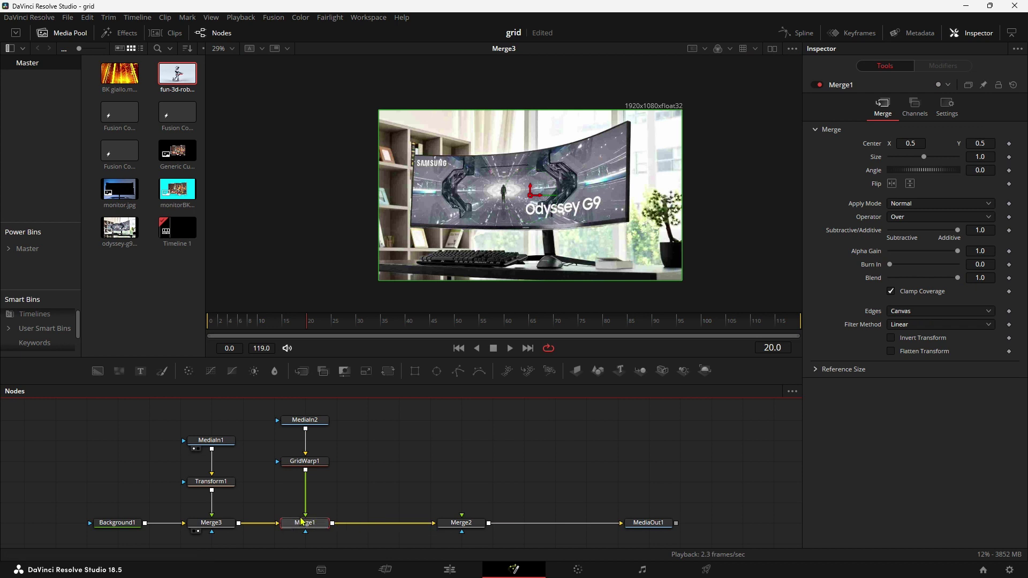
key(1)
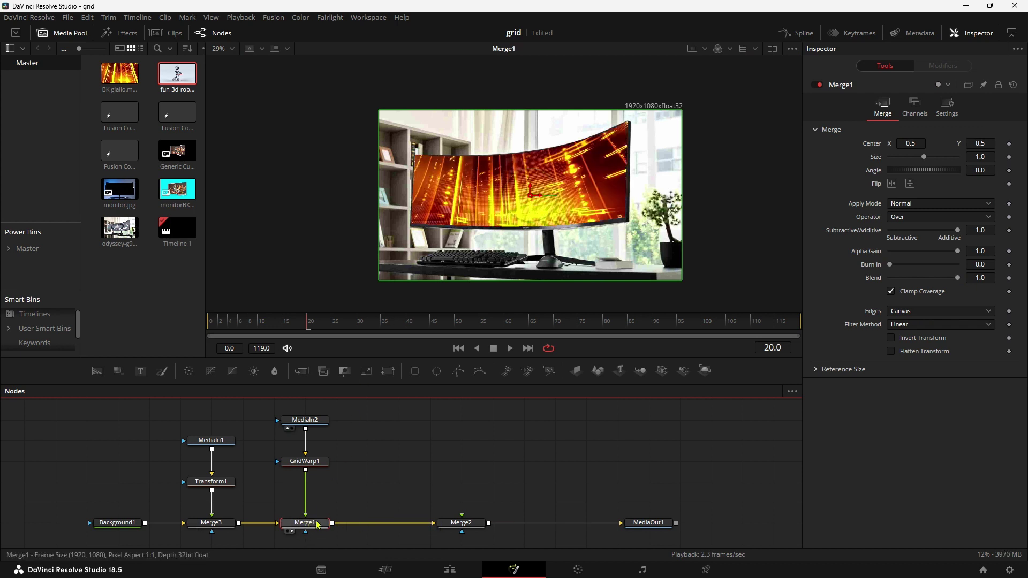
click(460, 523)
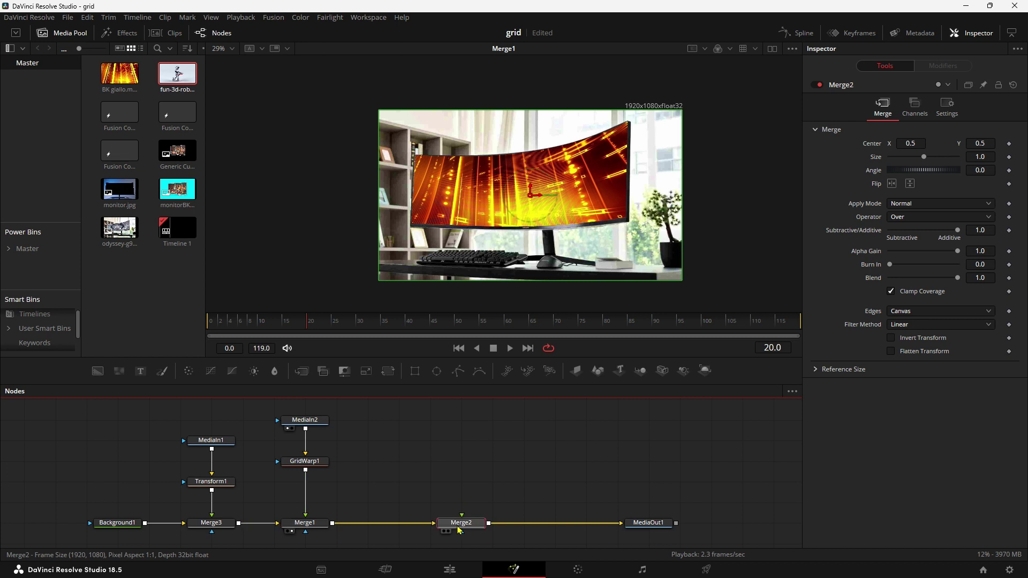
key(Delete)
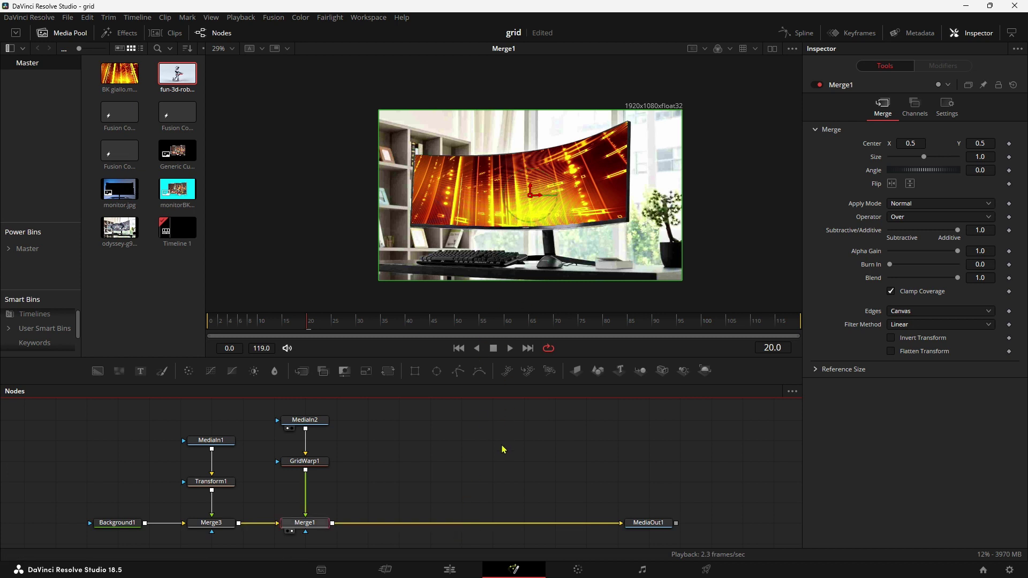
Step: Play the composited clip on the Edit page, then return to Fusion
key(shift+4)
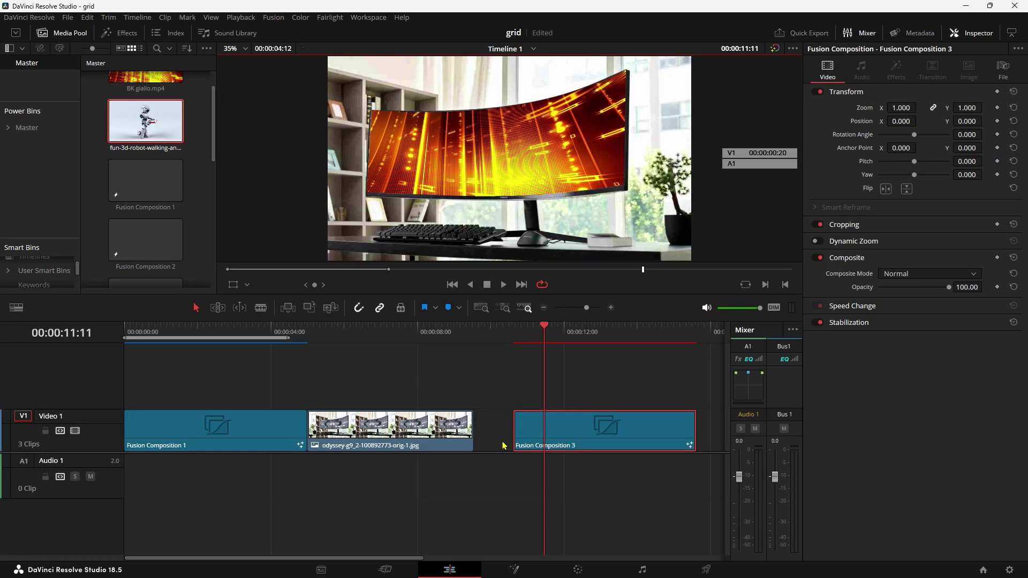
click(514, 325)
key(space)
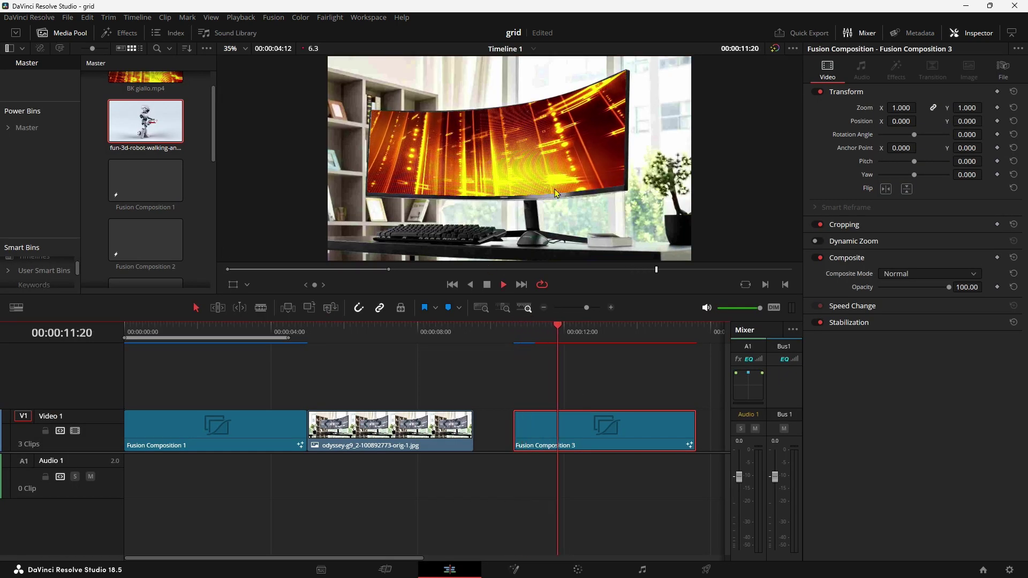
key(shift+5)
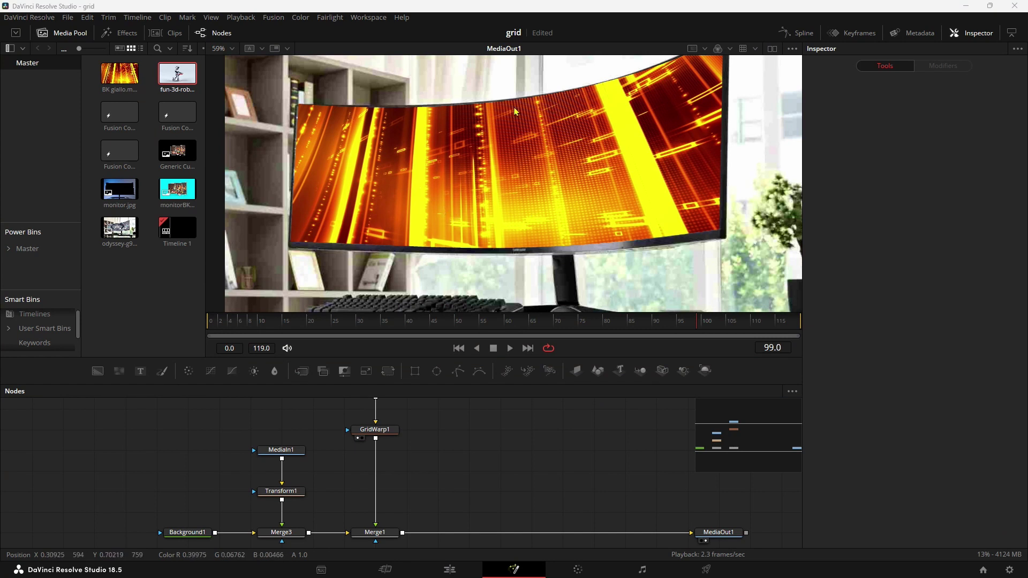
Step: Add an Erode/Dilate node fed by GridWarp1 and view its output
key(shift+space)
text(blur)
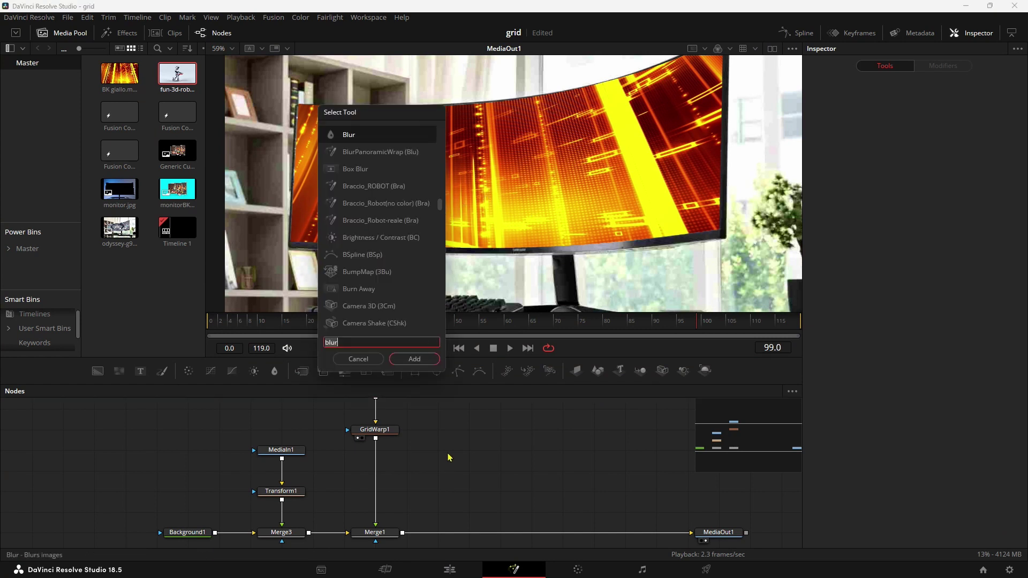
text(erode)
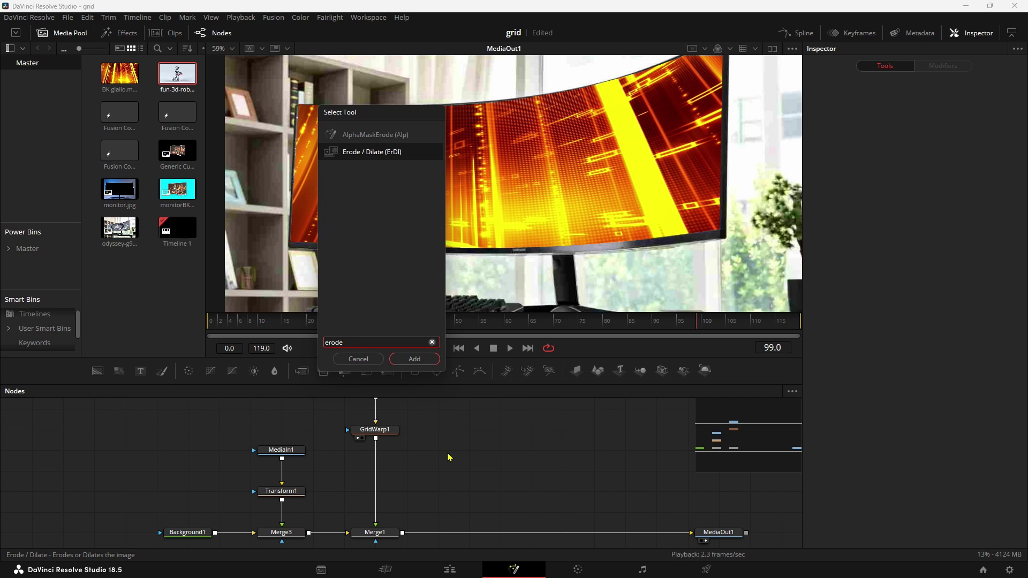
key(Return)
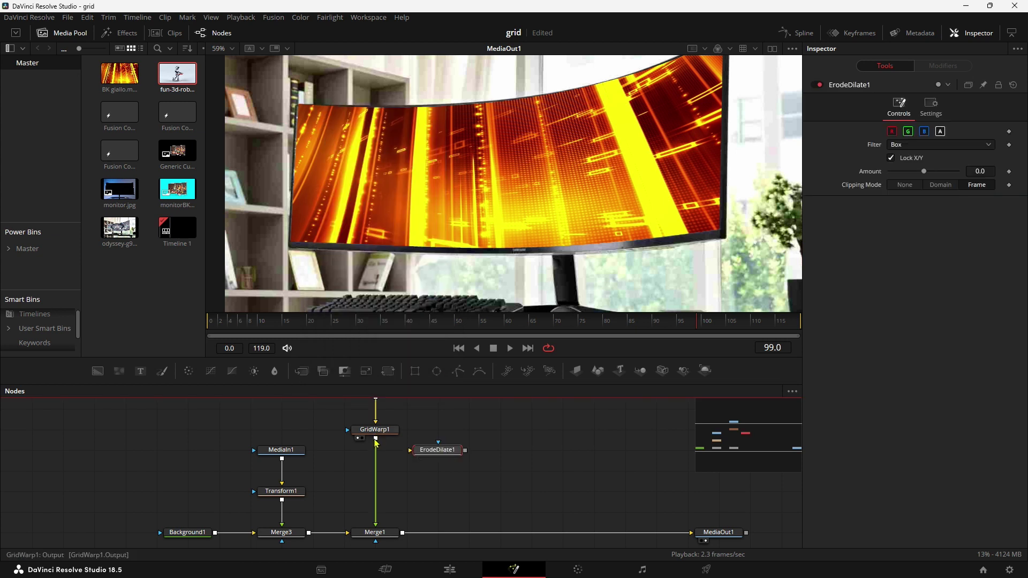
drag(376, 439, 435, 459)
key(1)
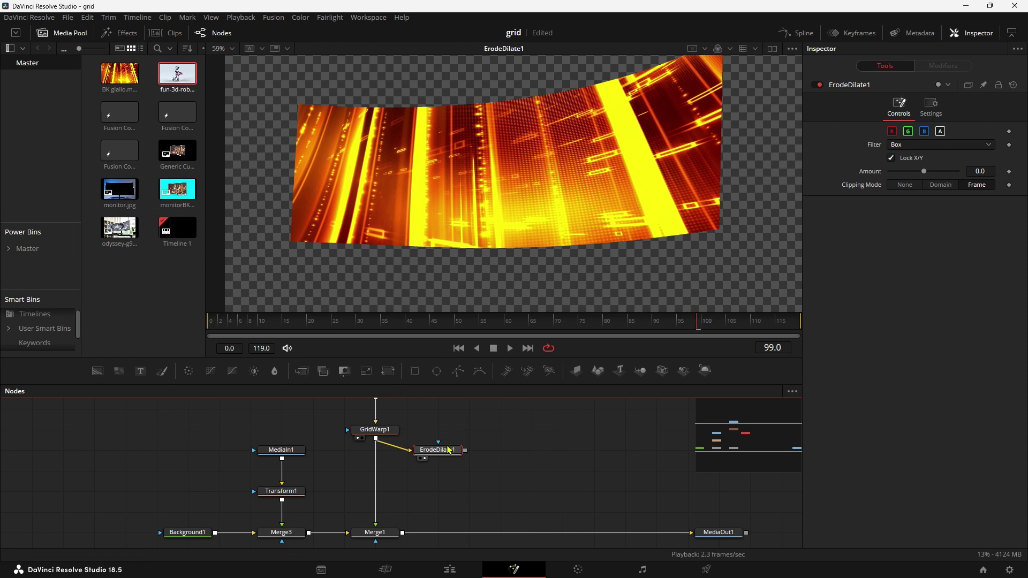
Step: Add a Bitmap node after ErodeDilate1 to form a white mask, aligned beside it
key(shift+space)
text(b)
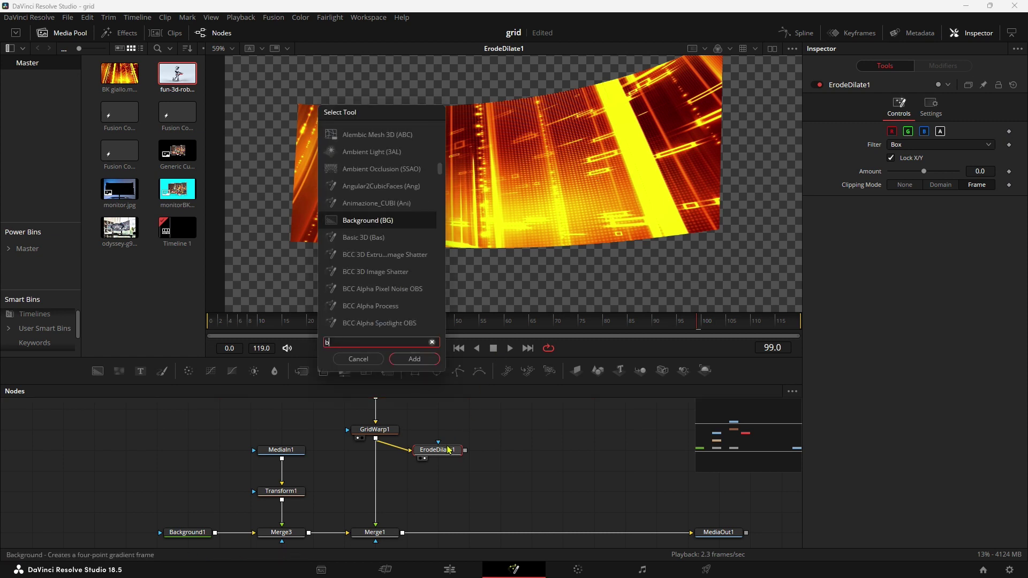
text(it)
key(Return)
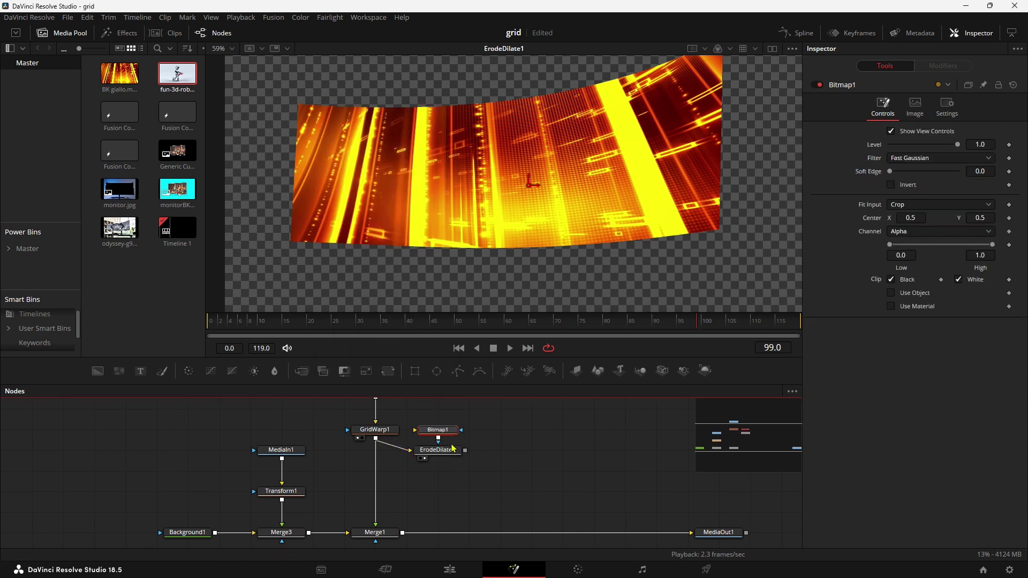
drag(440, 430, 502, 434)
key(1)
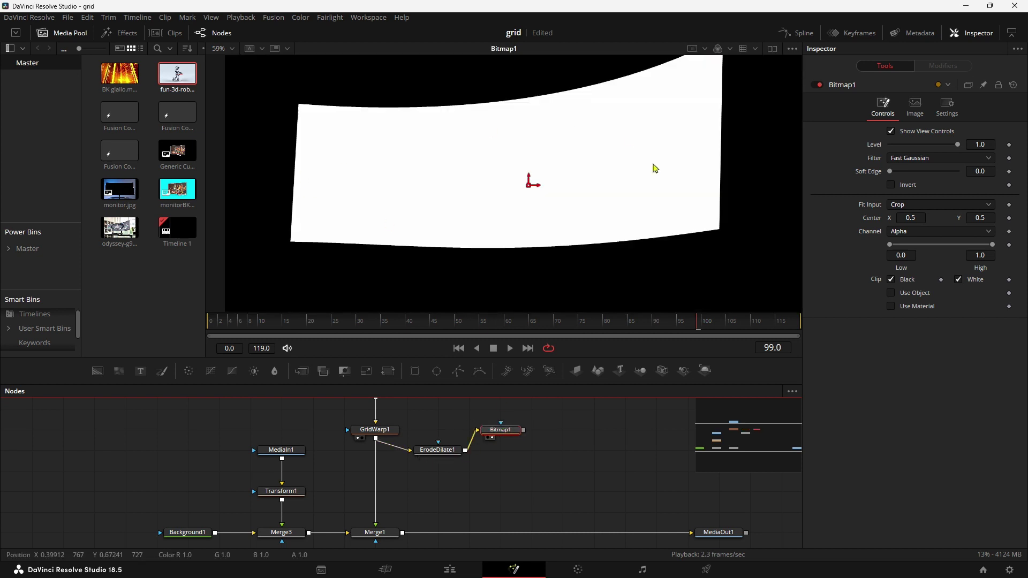
drag(507, 432, 506, 453)
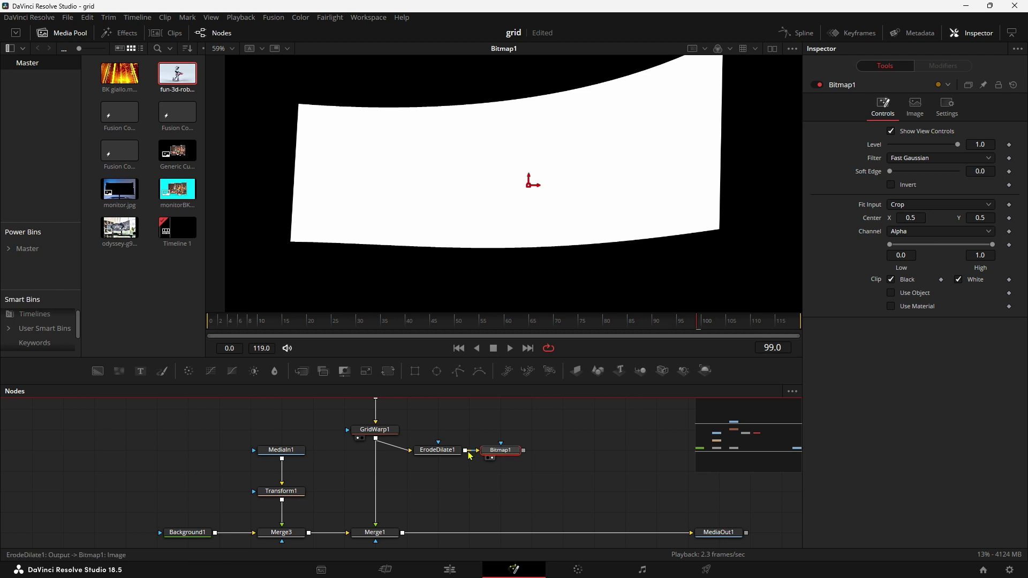
key(shift+space)
text(bit)
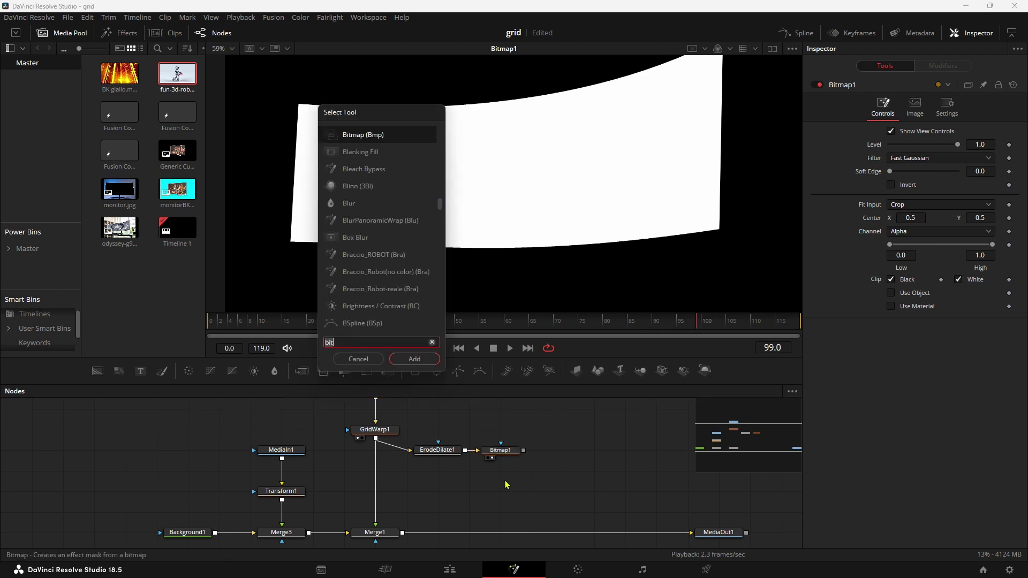
Step: Add a Blur node below Bitmap1 and connect Bitmap1 into it
text(blur)
key(Return)
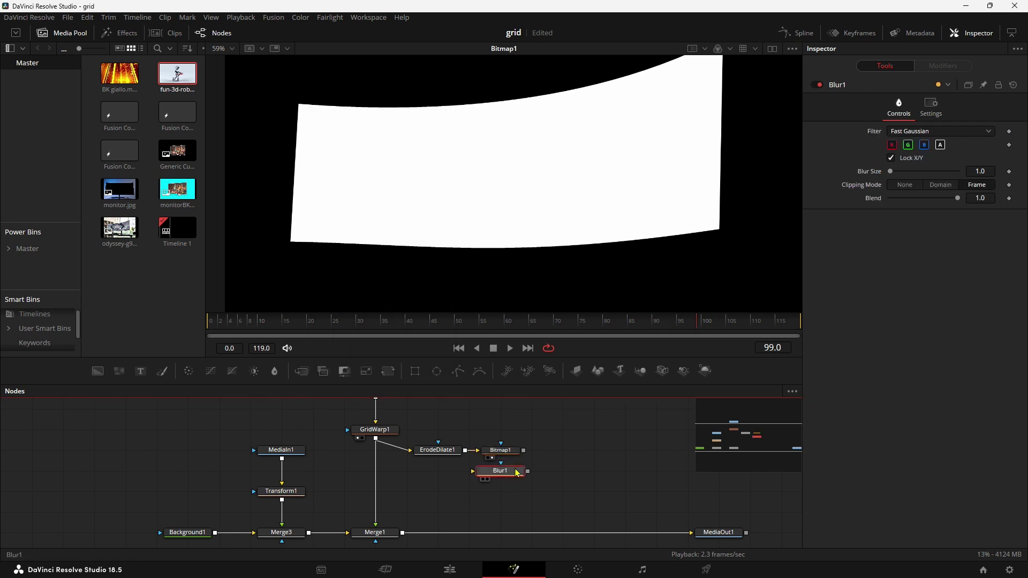
mouse_move(507, 482)
mouse_down()
mouse_move(551, 482)
mouse_move(512, 475)
mouse_up()
click(541, 483)
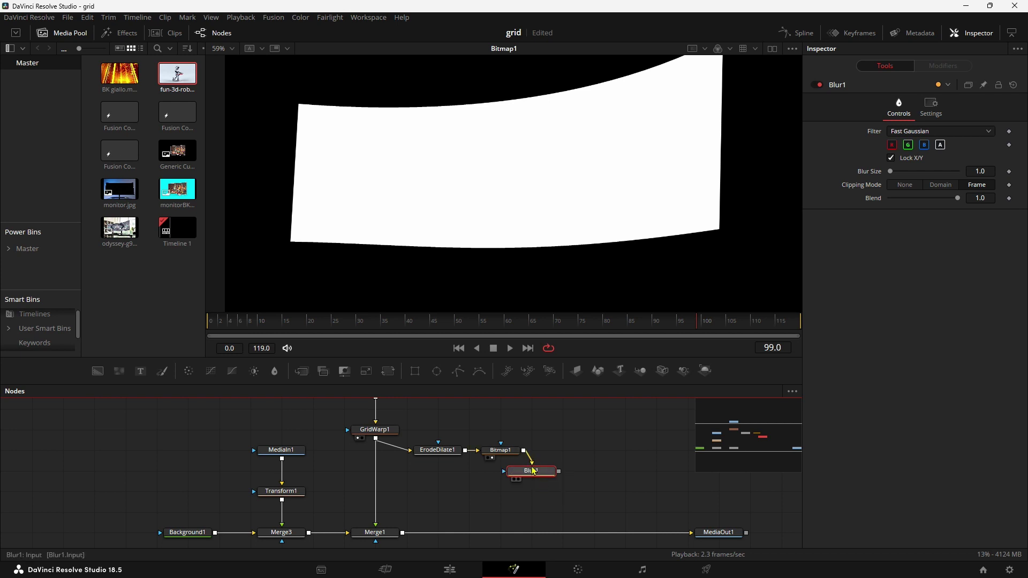
Step: Set ErodeDilate1 Amount to -0.0066 and Blur Size to 5.5, then wire Blur1 into Merge1's mask
click(440, 453)
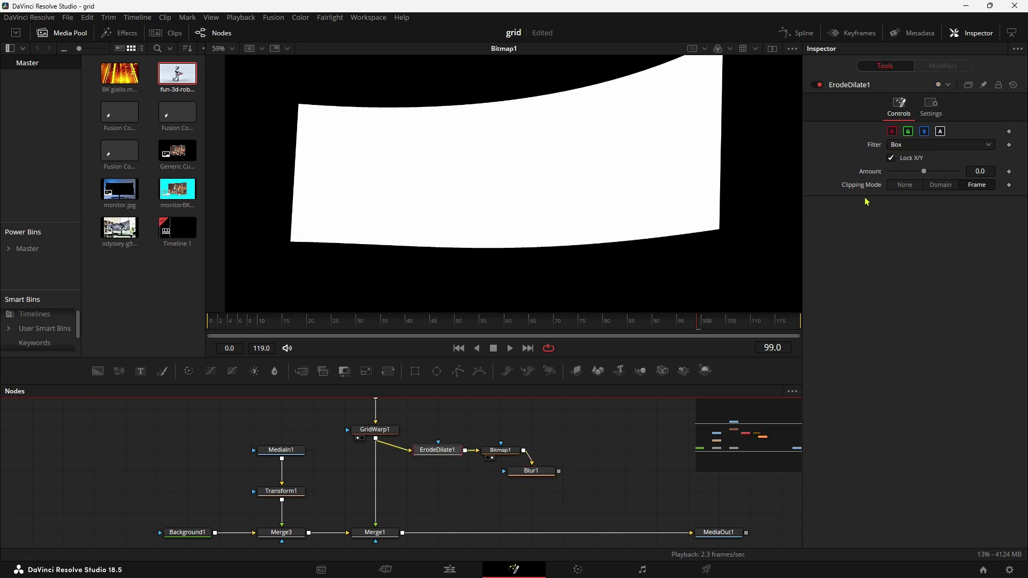
drag(923, 172, 903, 173)
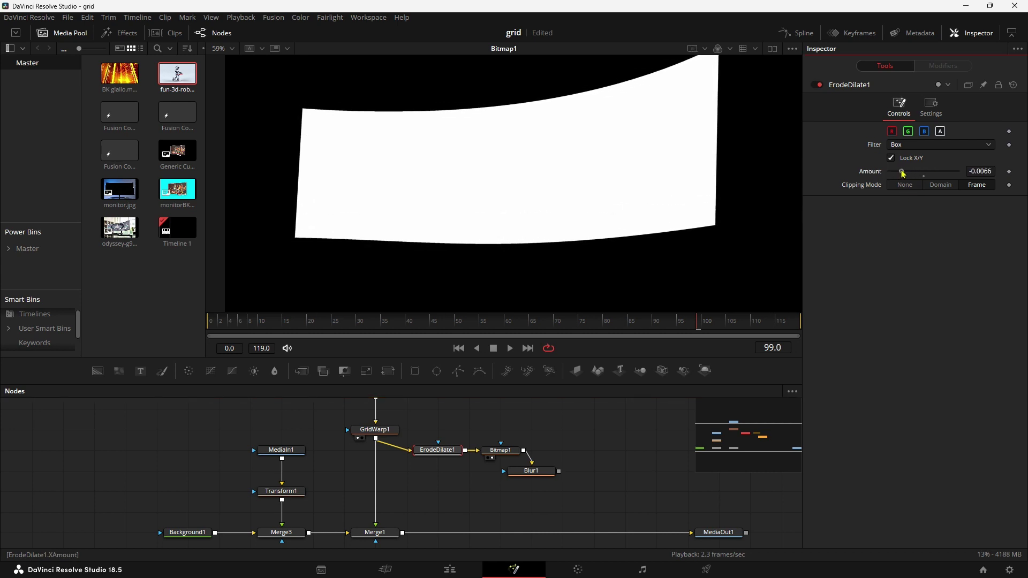
click(514, 473)
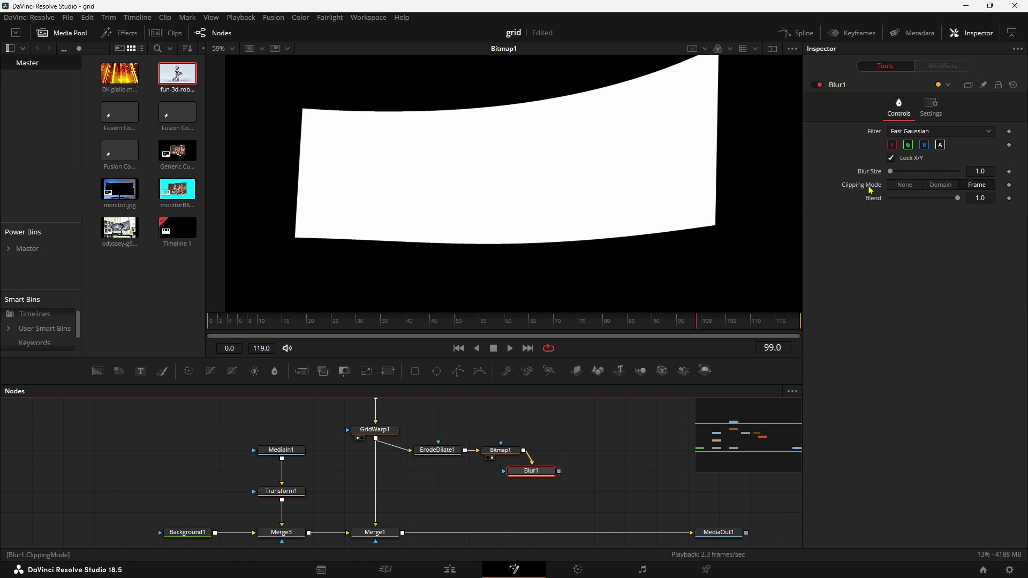
drag(891, 171, 904, 176)
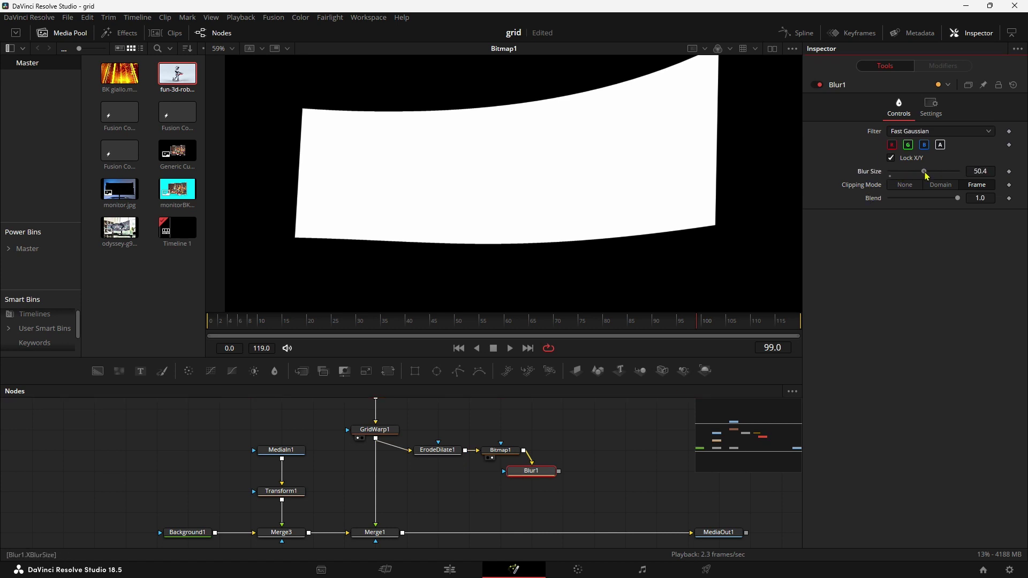
key(1)
drag(914, 178, 896, 178)
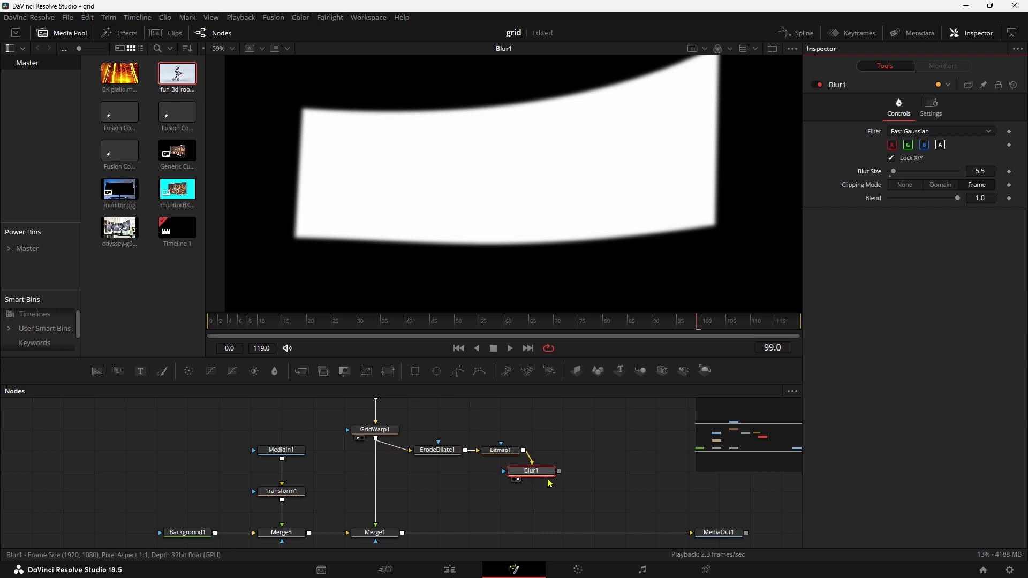
drag(558, 471, 378, 542)
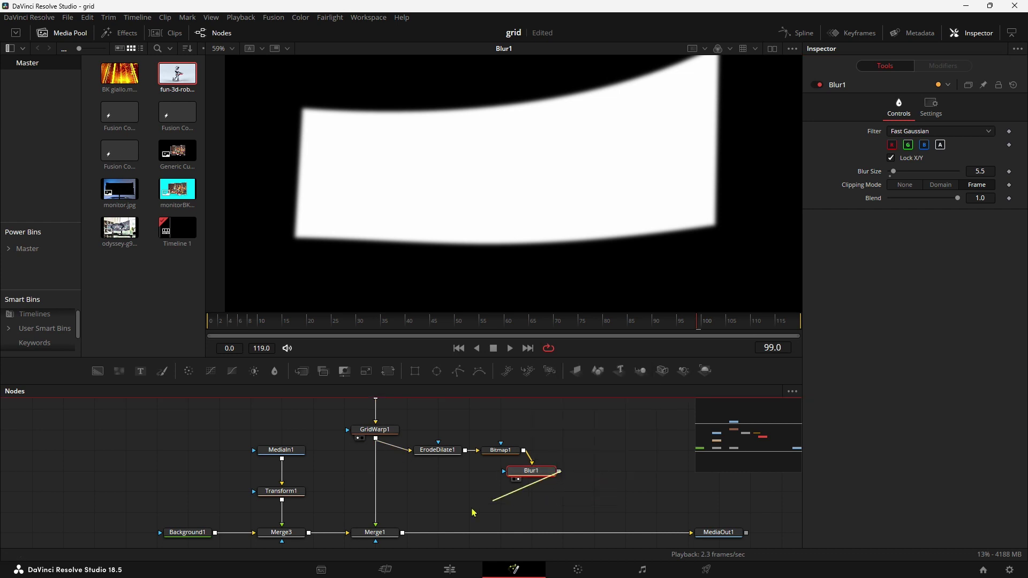
Step: View Merge1, then set ErodeDilate1 Amount to -0.0042 and Blur1 Blur Size to 11.8
click(377, 537)
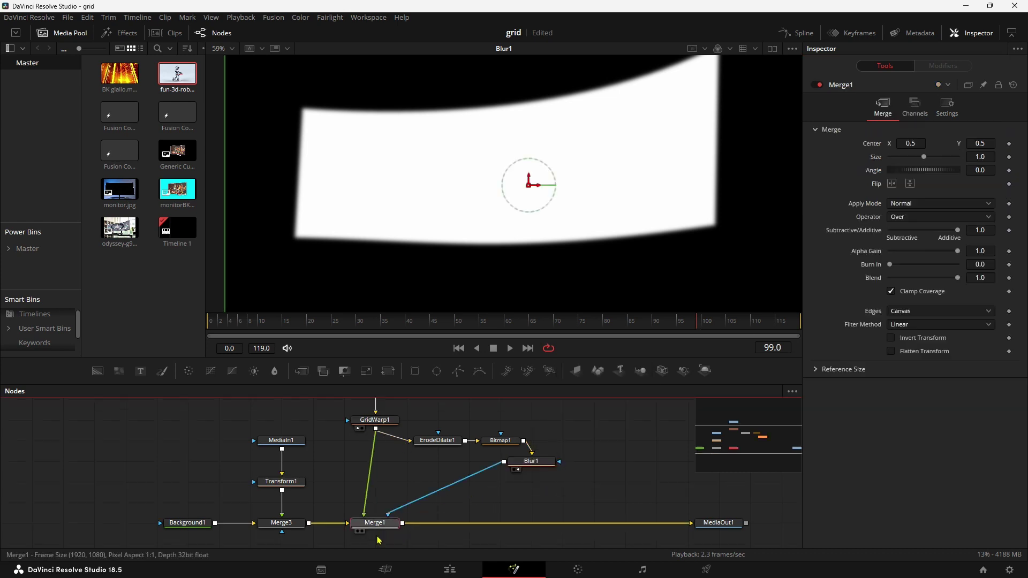
key(1)
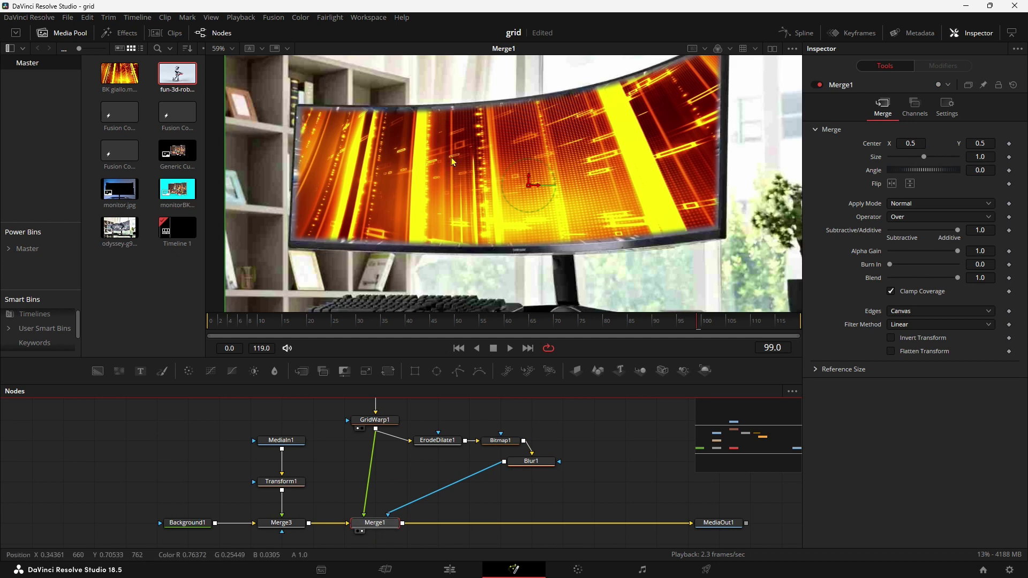
click(437, 443)
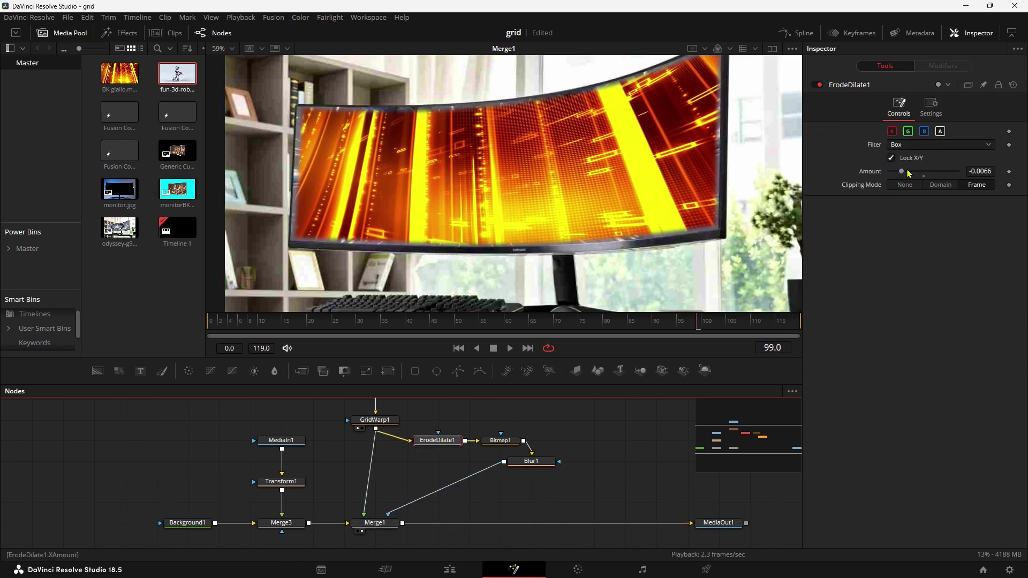
mouse_move(909, 173)
mouse_down()
mouse_move(949, 175)
mouse_move(910, 174)
mouse_up()
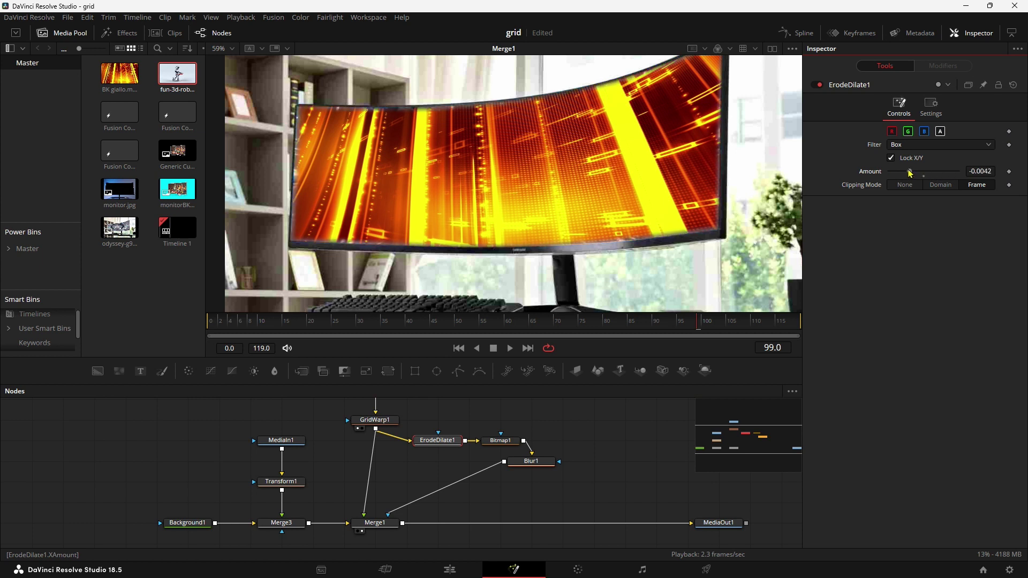
click(522, 463)
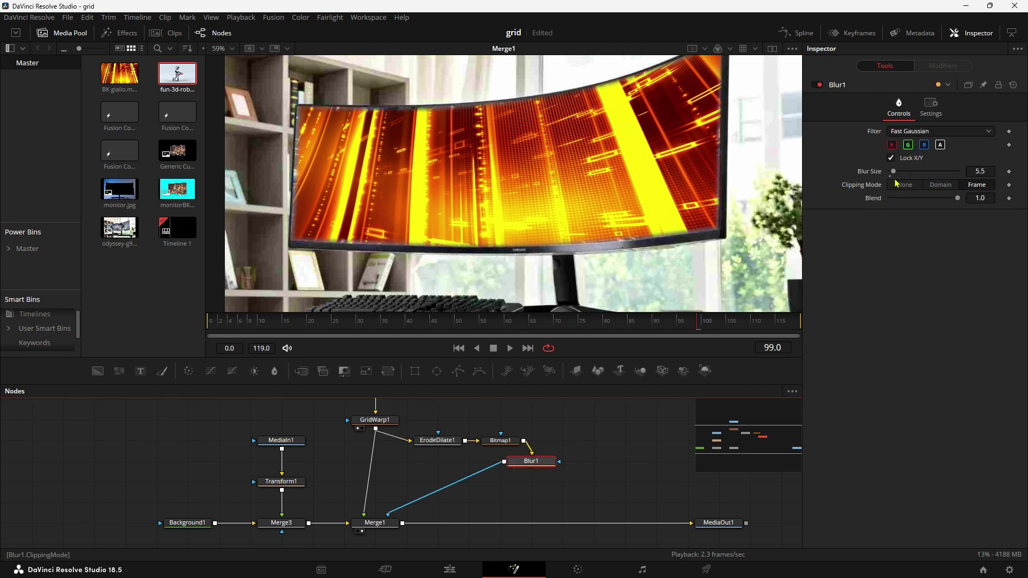
drag(893, 172, 898, 173)
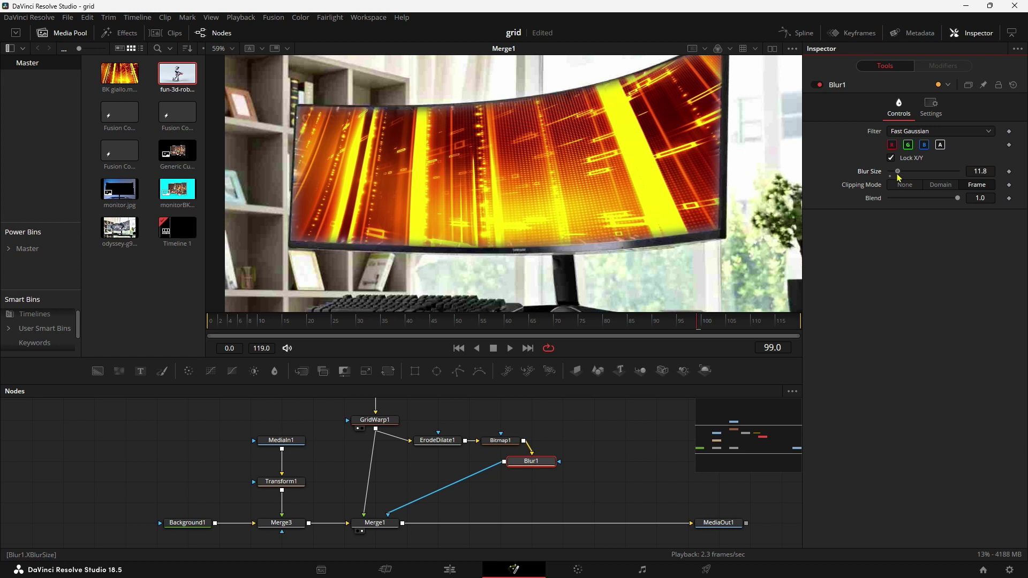
scroll(375, 455, up, 1)
click(374, 440)
Step: Move GridWarp1's top-left and bottom-left corners onto the monitor's left edge
scroll(335, 209, up, 2)
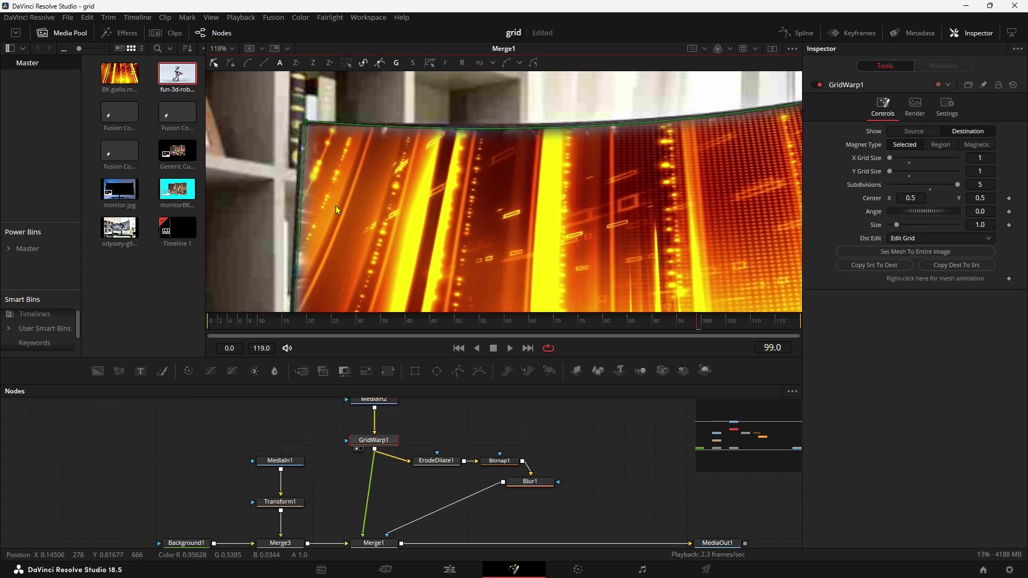
drag(305, 122, 376, 164)
drag(298, 295, 290, 297)
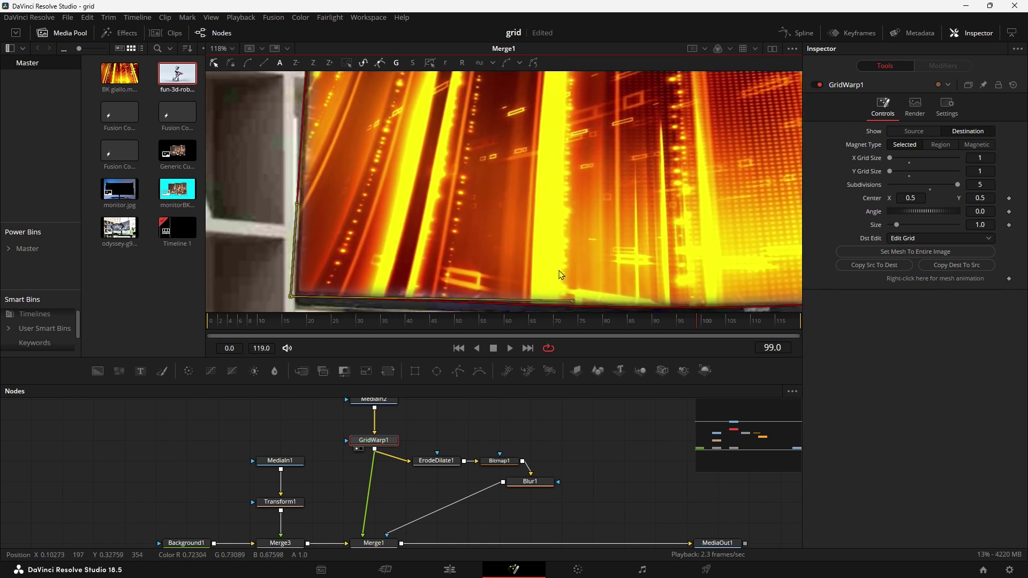
scroll(364, 249, down, 5)
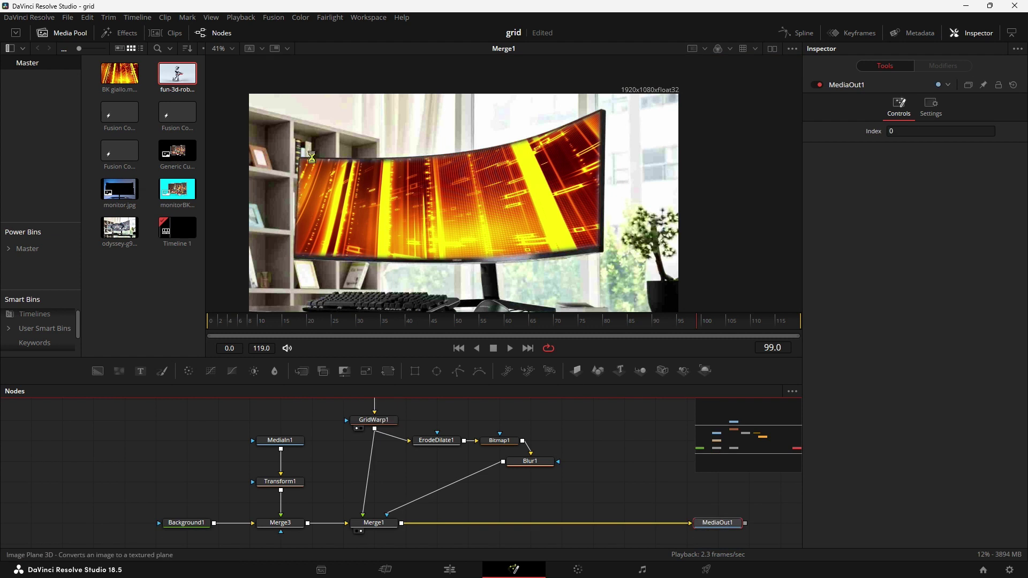
Step: Save the project, preview the MediaIn1 photo, and return to the Edit page
key(ctrl+s)
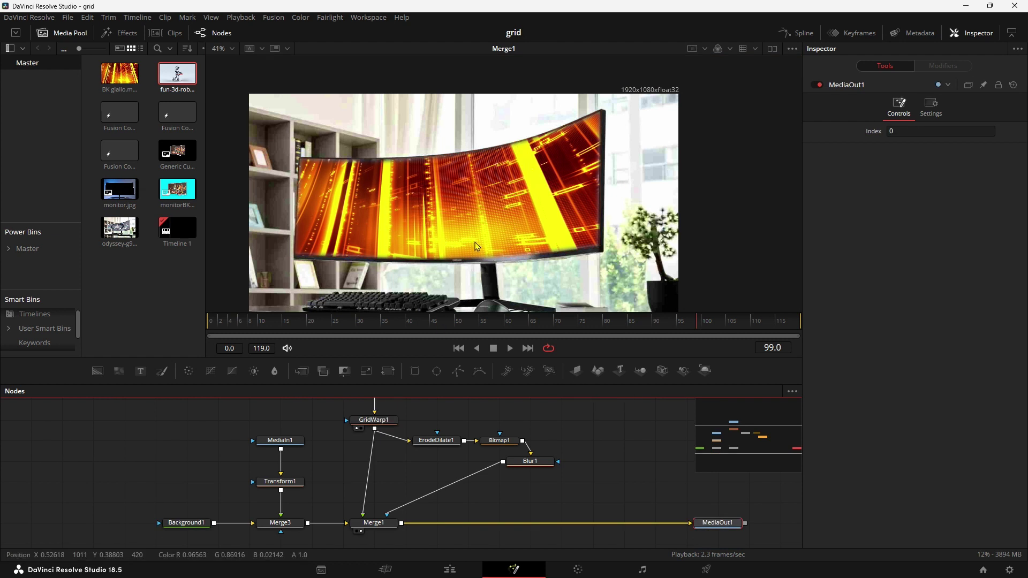
click(279, 440)
key(1)
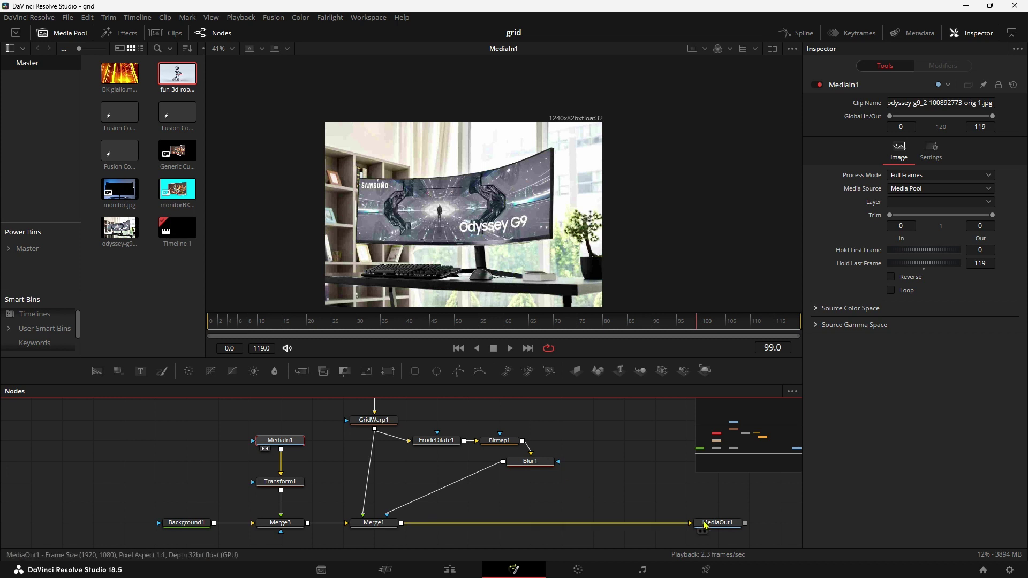
key(shift+4)
Step: Play Timeline 1 to review the fiery video filling the curved monitor screen
scroll(512, 187, down, 4)
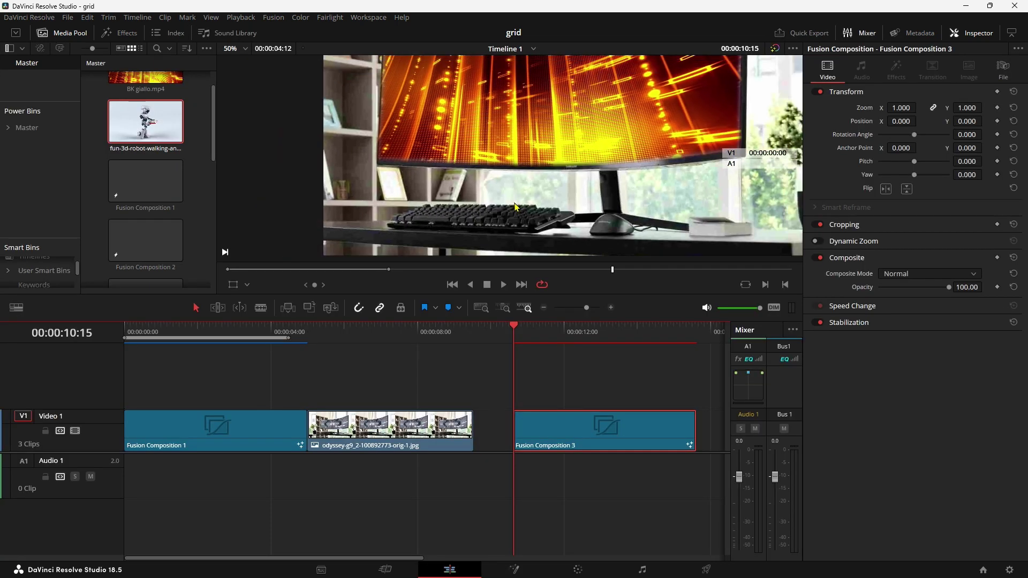
scroll(513, 186, down, 2)
key(space)
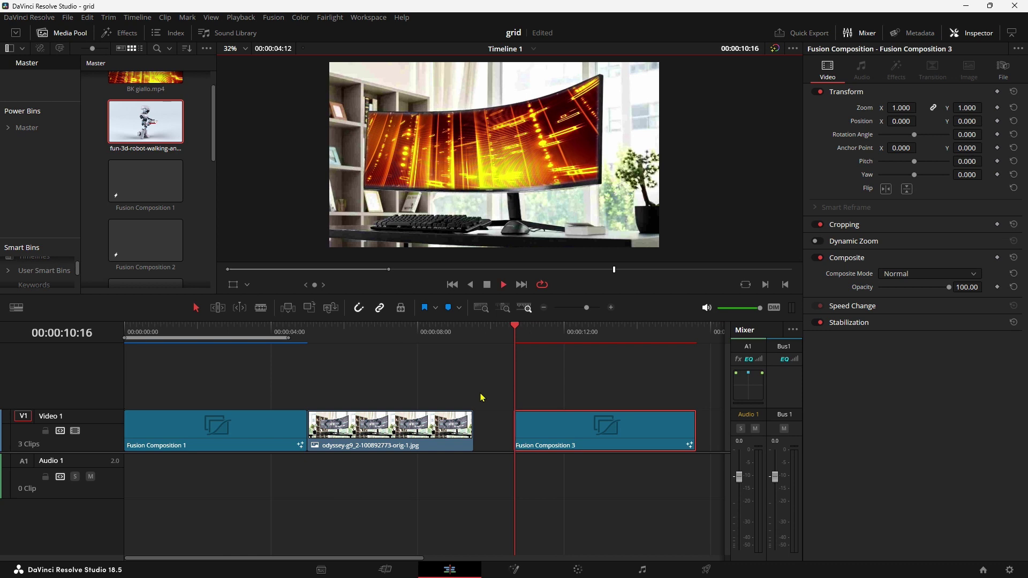